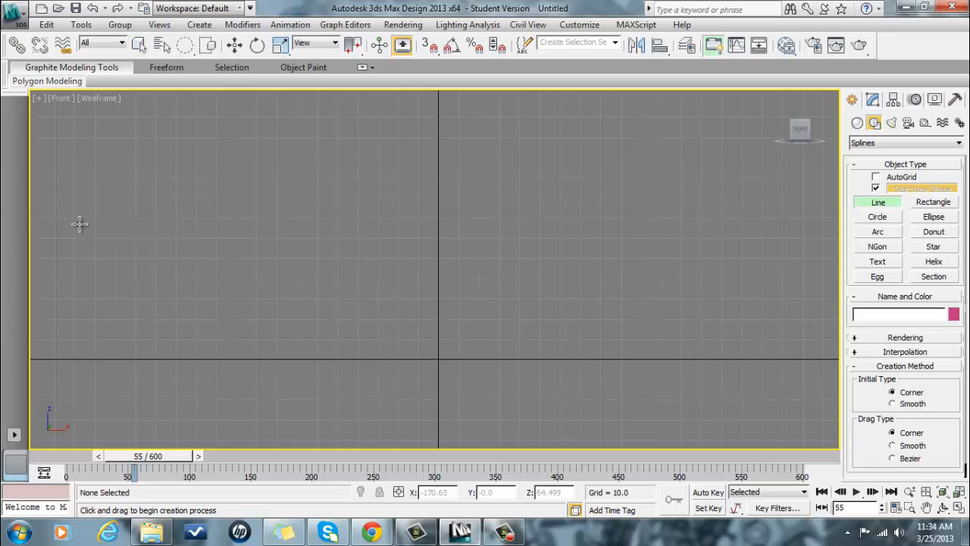
Step: Draw a corner-point line in the Front view forming a tall hump and a smaller one, ending at about X -112, Z 68
left_click(53, 217)
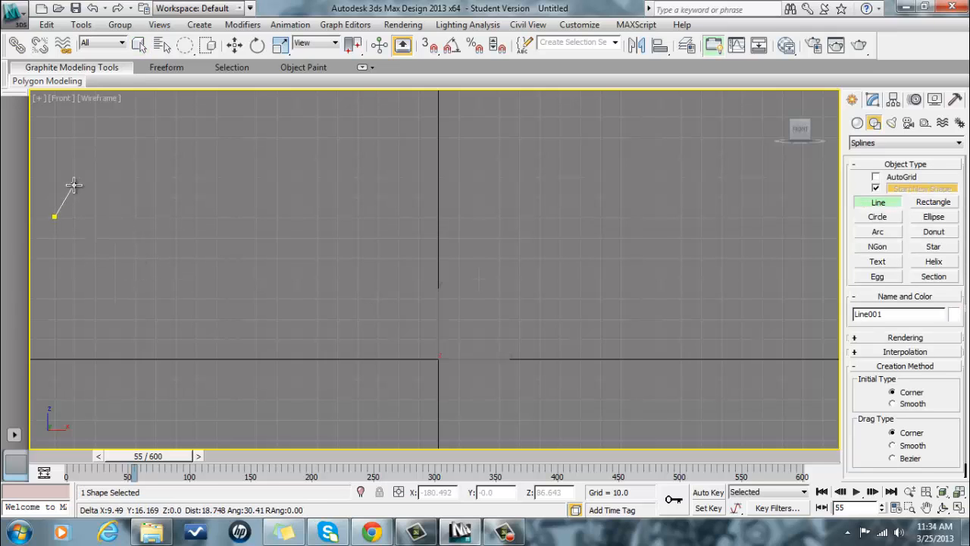
left_click(74, 186)
left_click(95, 173)
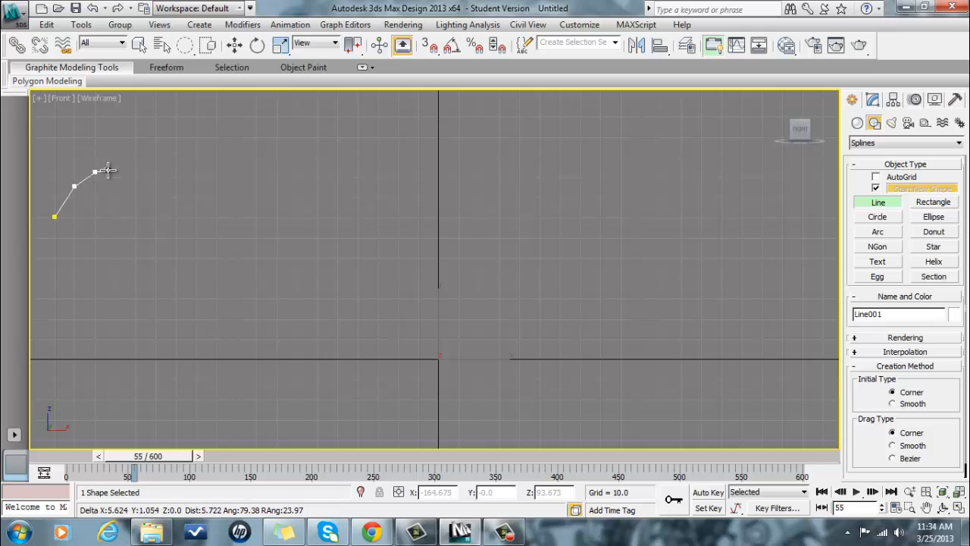
left_click(117, 178)
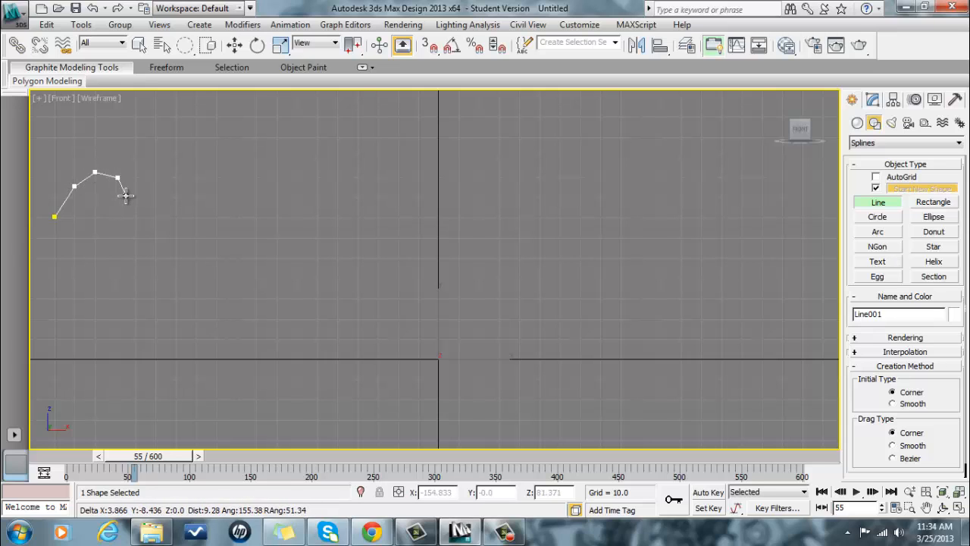
left_click(125, 195)
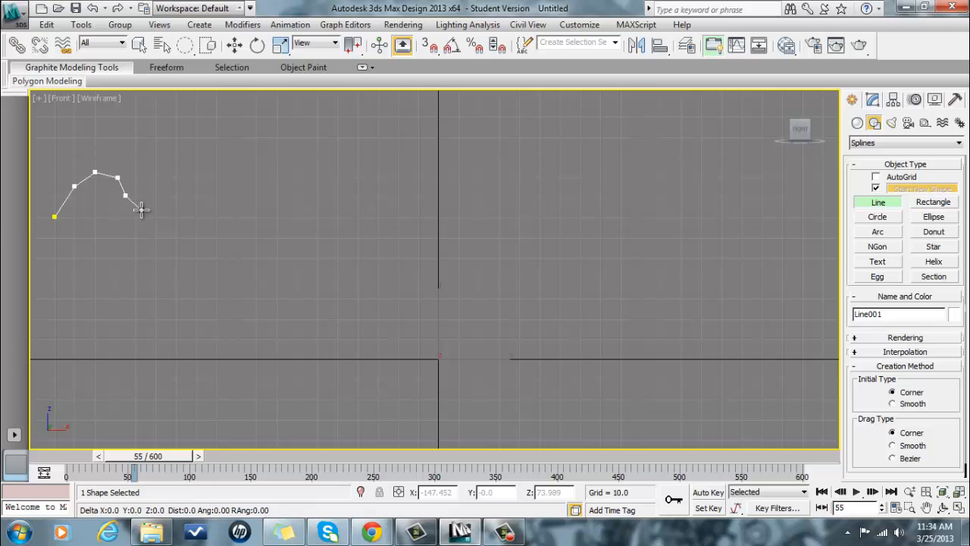
left_click(140, 209)
left_click(156, 211)
left_click(166, 199)
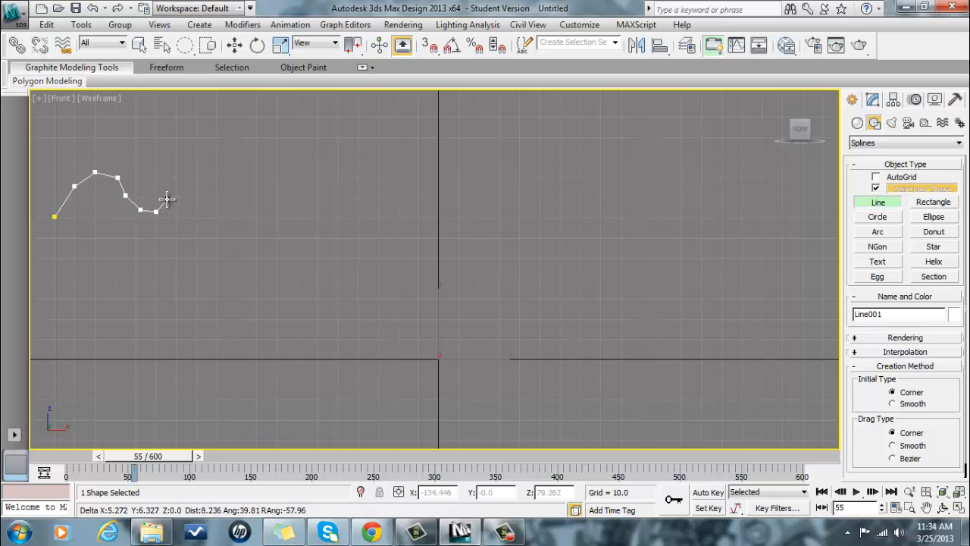
left_click(183, 199)
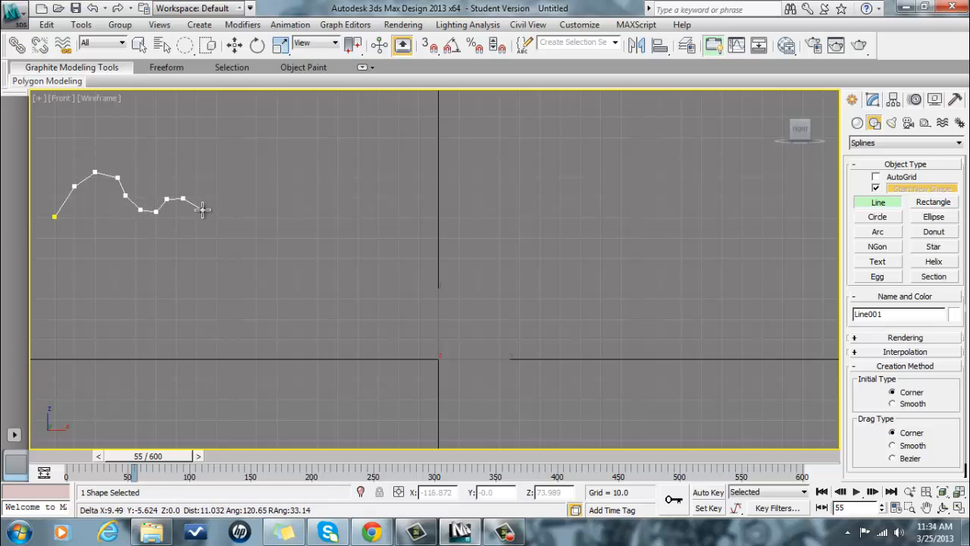
left_click(202, 210)
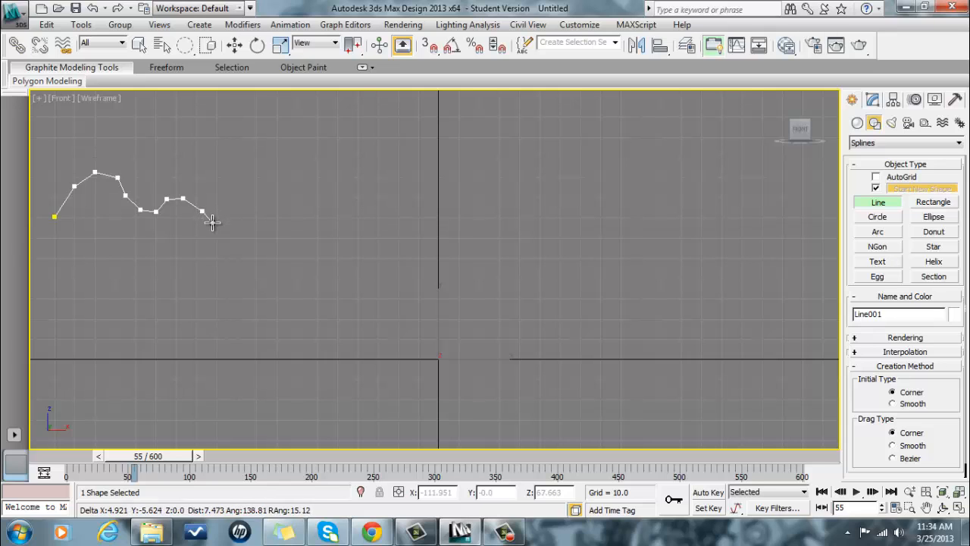
left_click(212, 222)
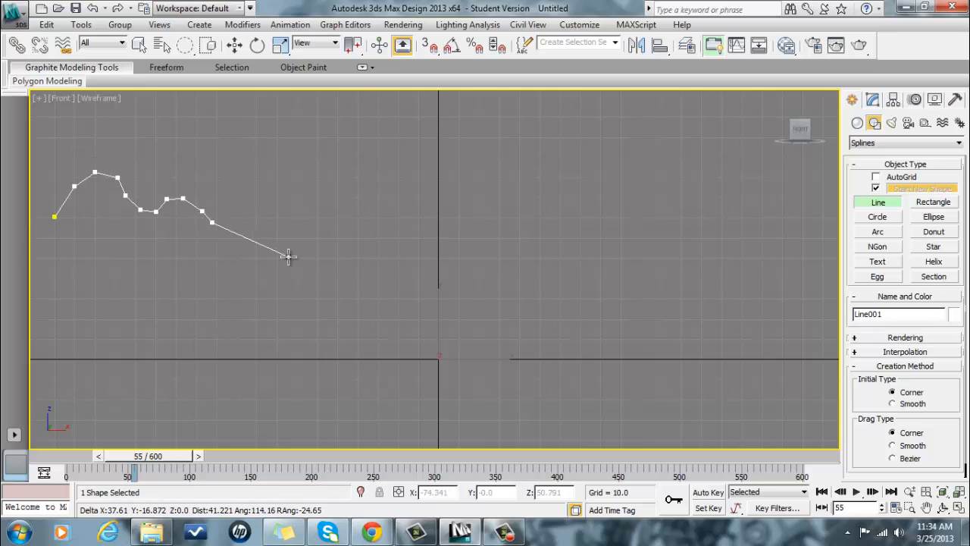
Step: Continue the line with a long downward slope and a curved rise, ending it on the vertical axis at about X -0.5, Z 70
left_click(377, 279)
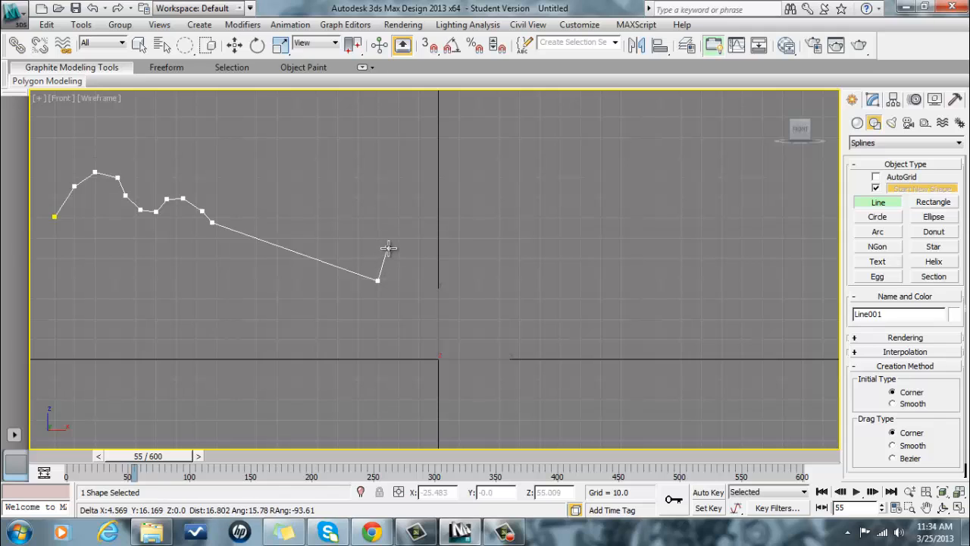
left_click(393, 244)
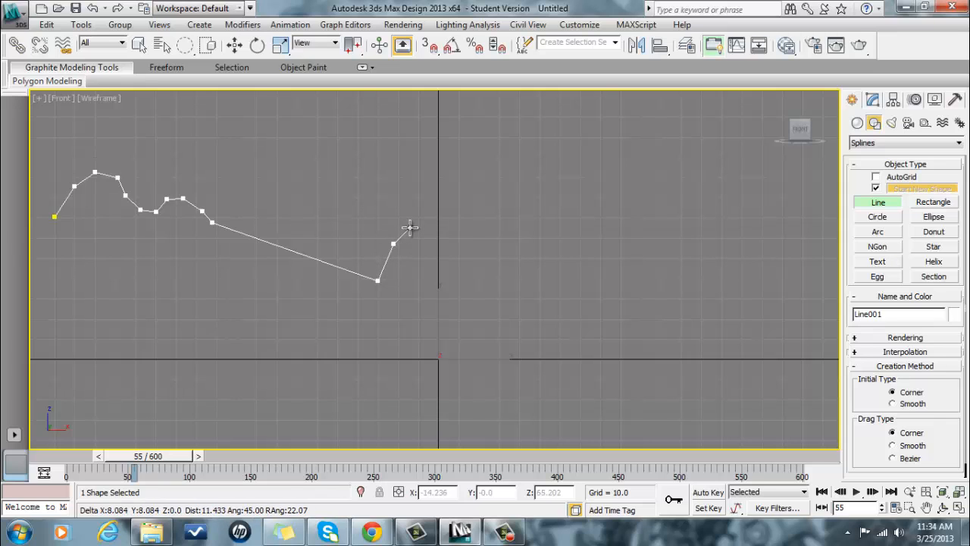
left_click(409, 228)
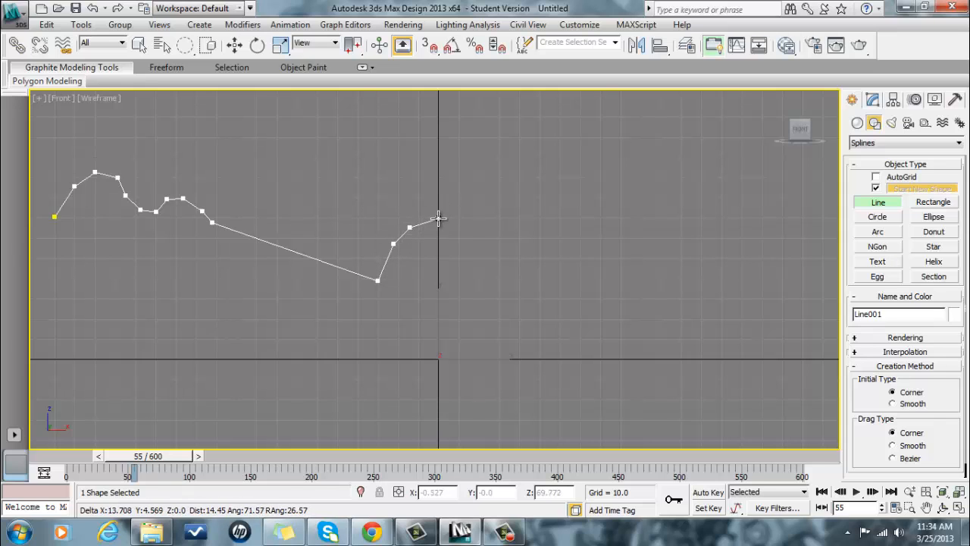
left_click(438, 219)
right_click(438, 219)
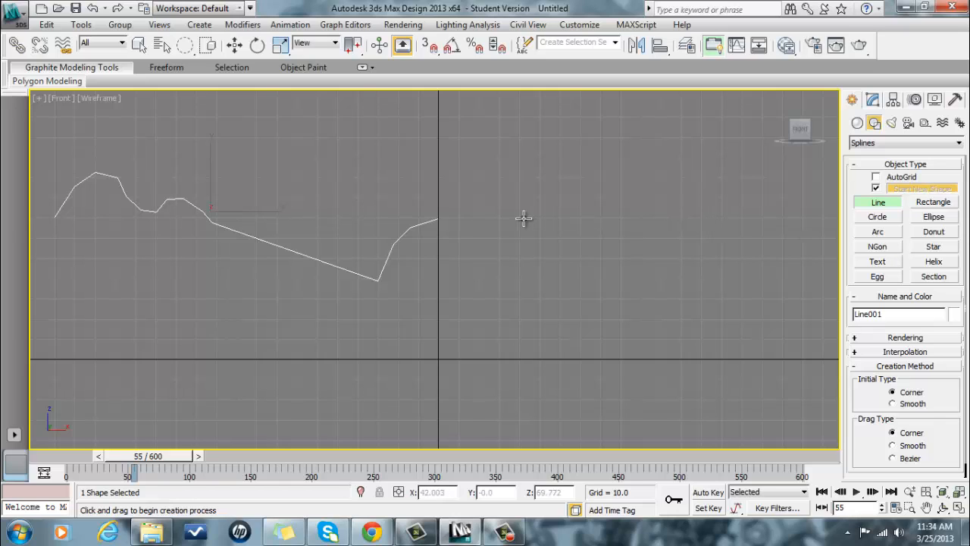
Step: Move only the line's pivot to its endpoint on the vertical axis, at about X 1.2, Z 70.3
left_click(894, 103)
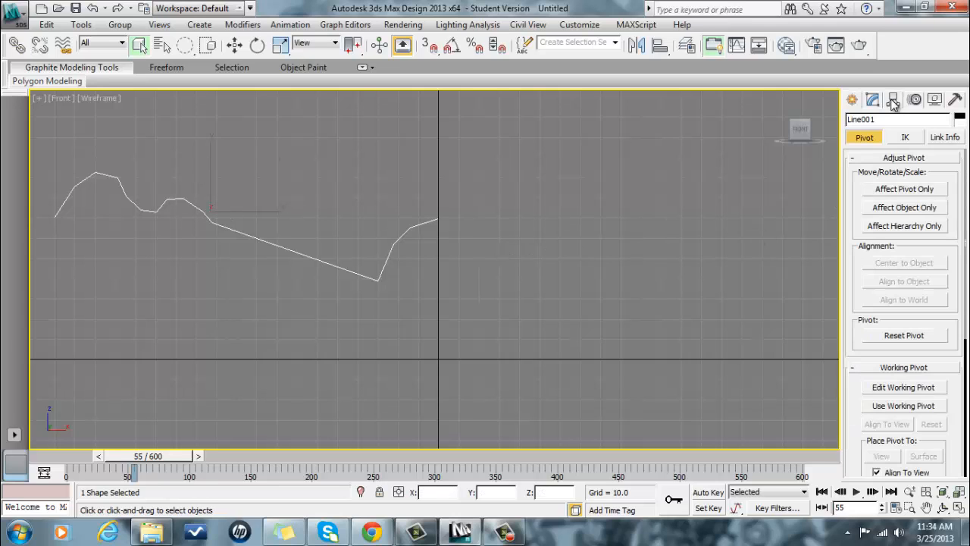
left_click(903, 189)
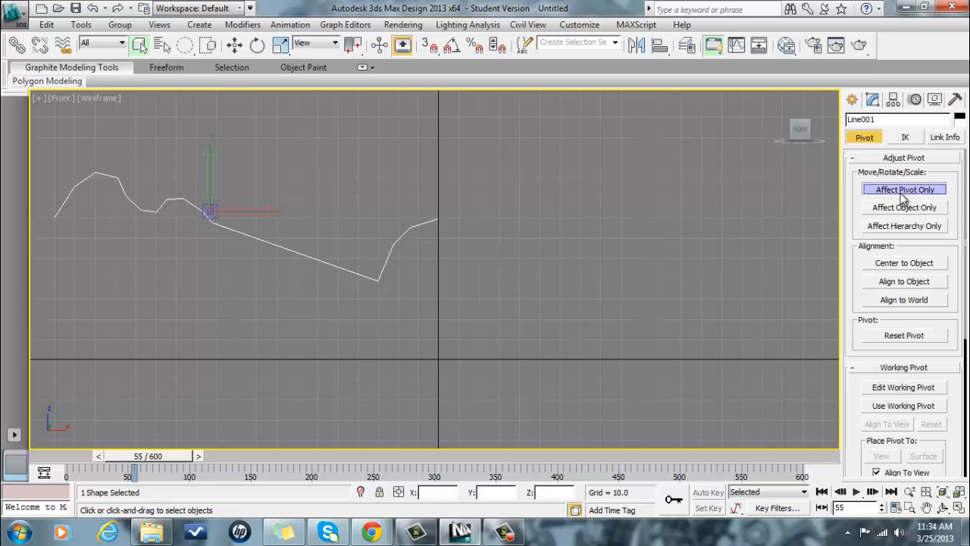
left_click(234, 47)
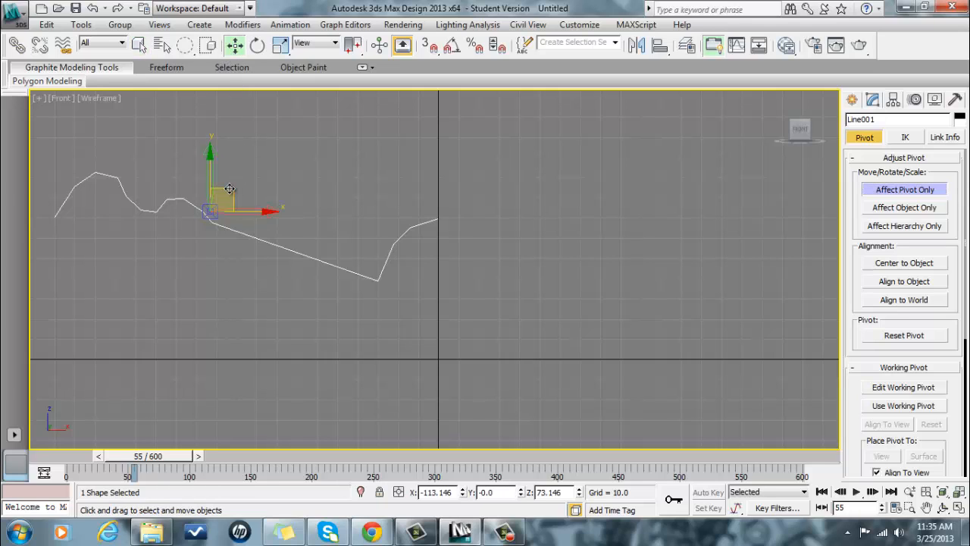
left_click_drag(230, 189, 461, 195)
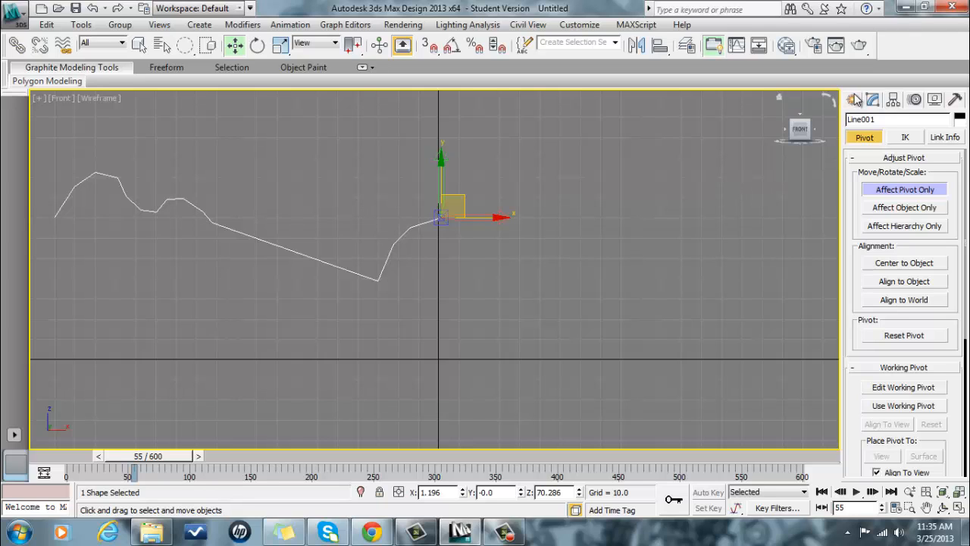
Step: Change the line's object color to purple from the basic 3ds Max palette
left_click(872, 100)
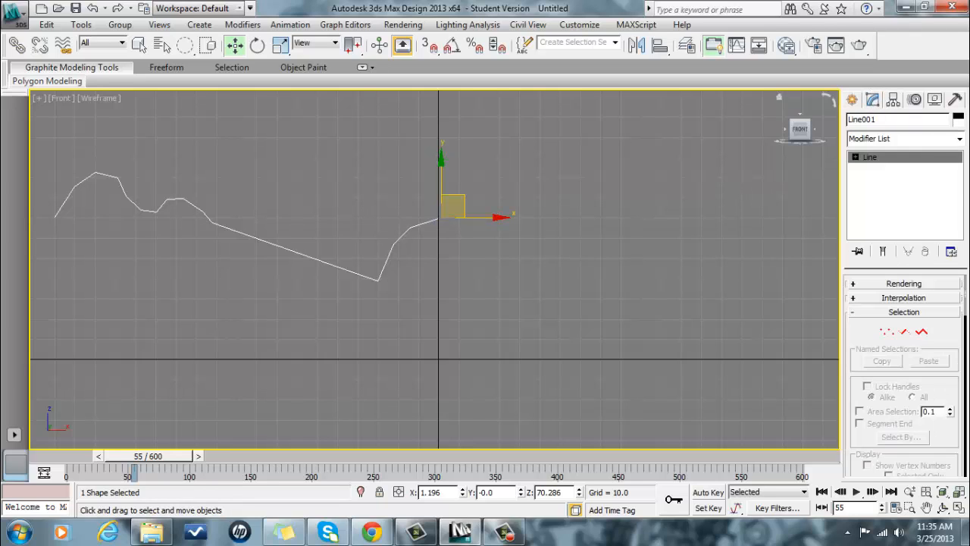
left_click(958, 139)
left_click_drag(961, 178, 961, 219)
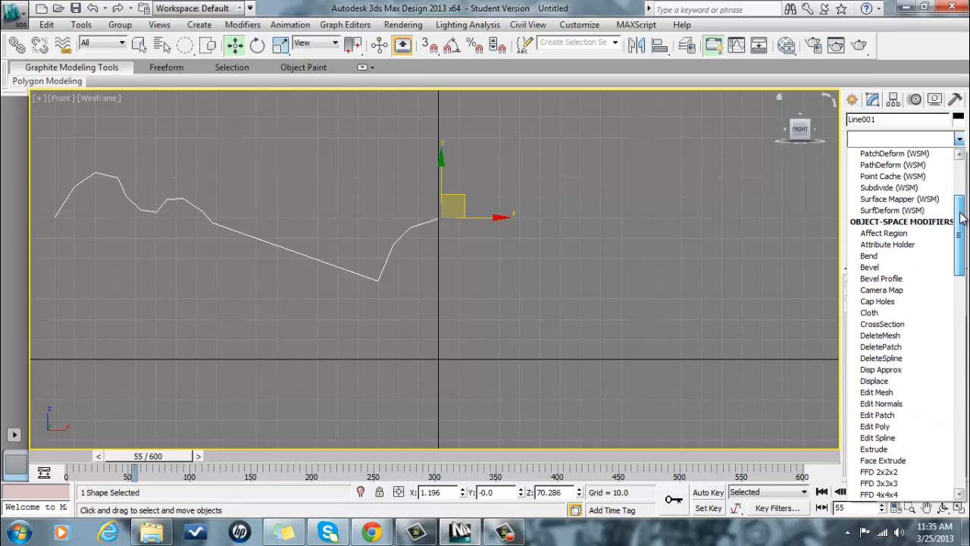
left_click(958, 127)
left_click(958, 118)
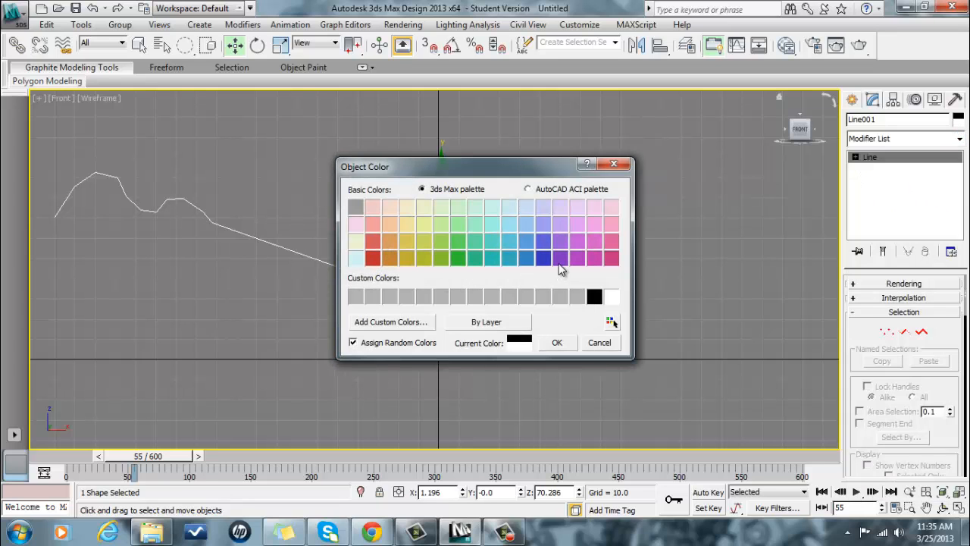
left_click(560, 259)
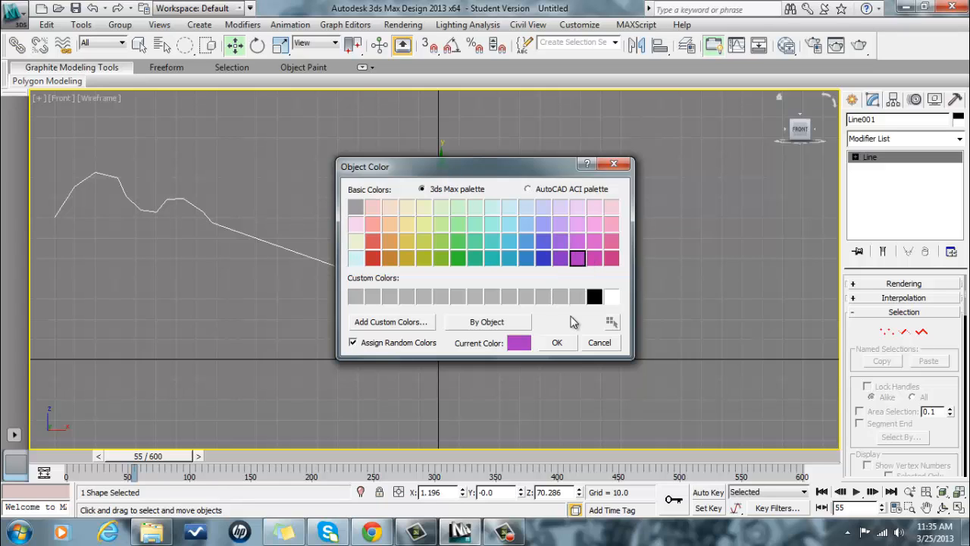
left_click(557, 342)
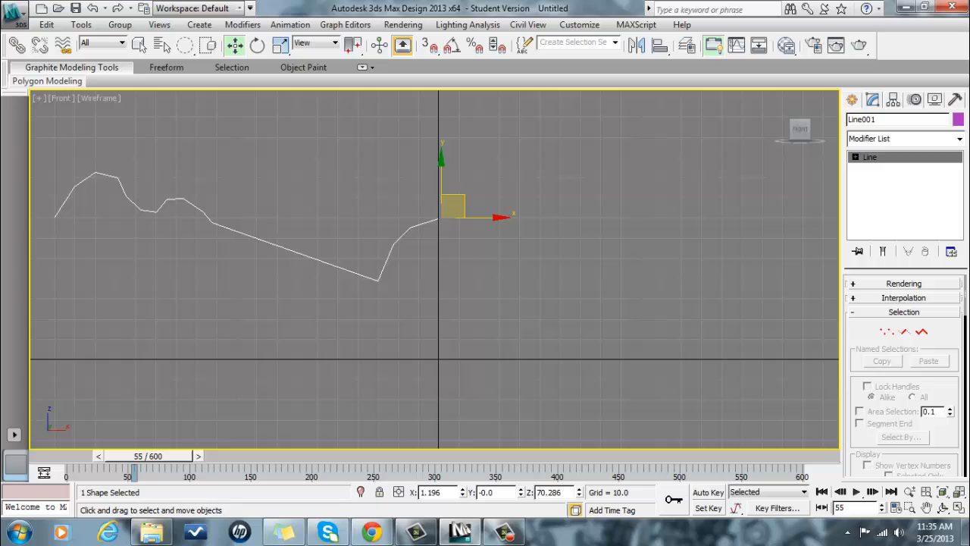
Step: Apply a Lathe modifier to the profile line
left_click(959, 139)
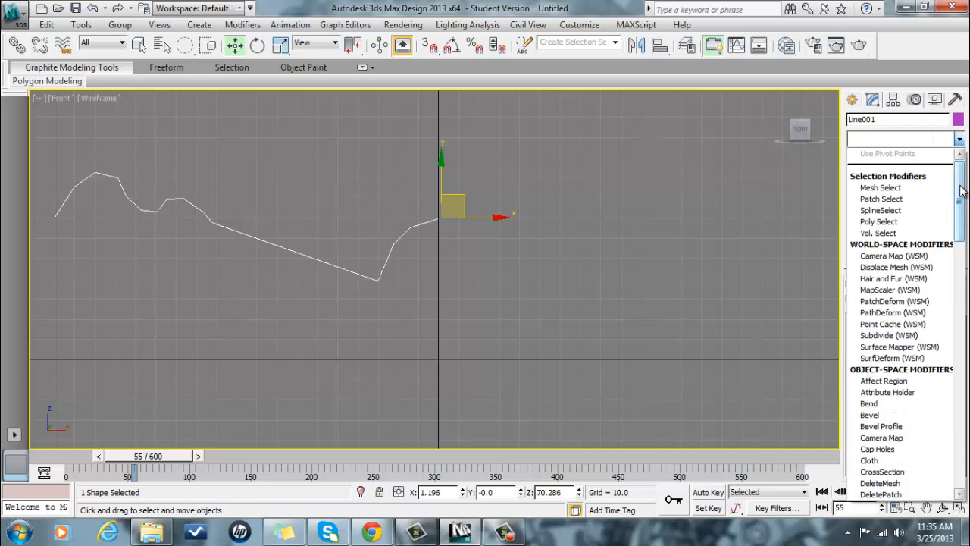
left_click_drag(962, 191, 942, 304)
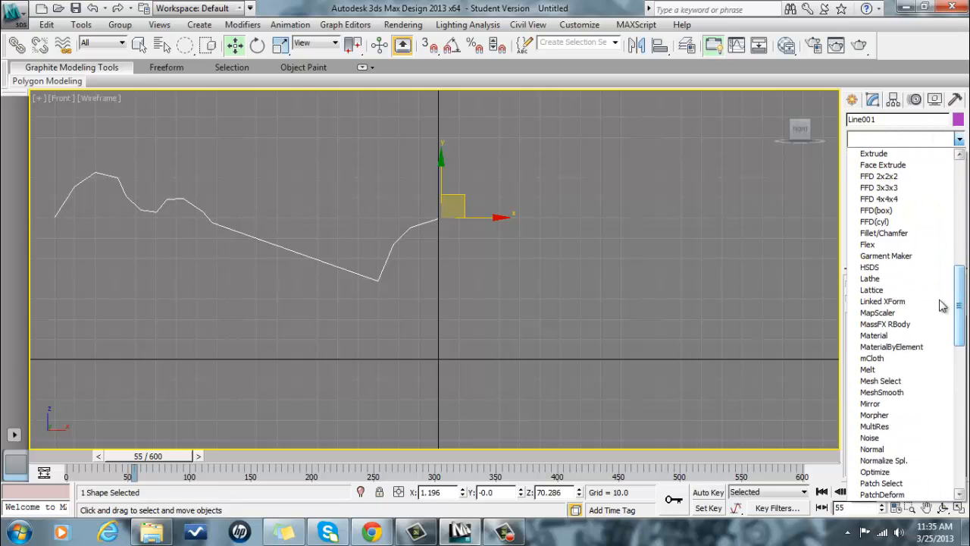
left_click(870, 279)
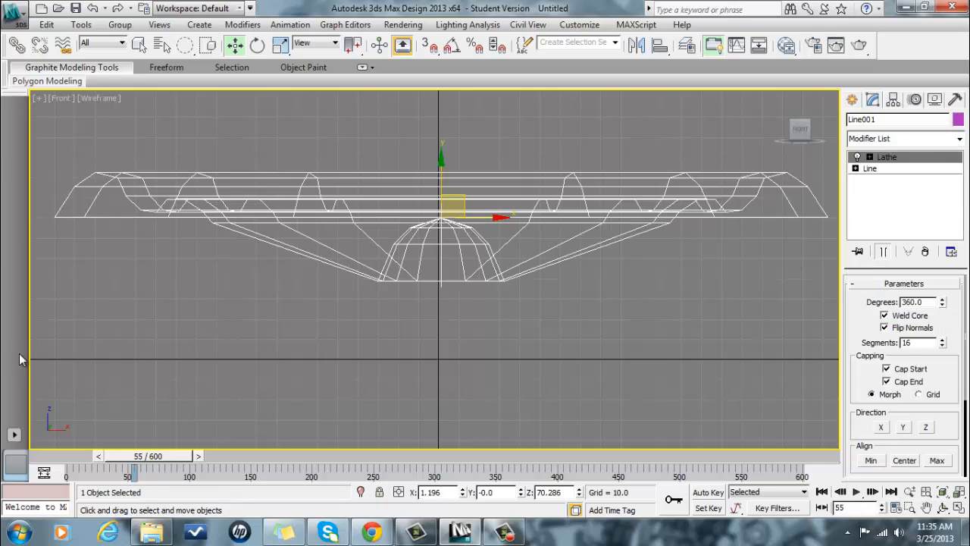
Step: Deselect the lathed object and restore the four-viewport layout
left_click(46, 25)
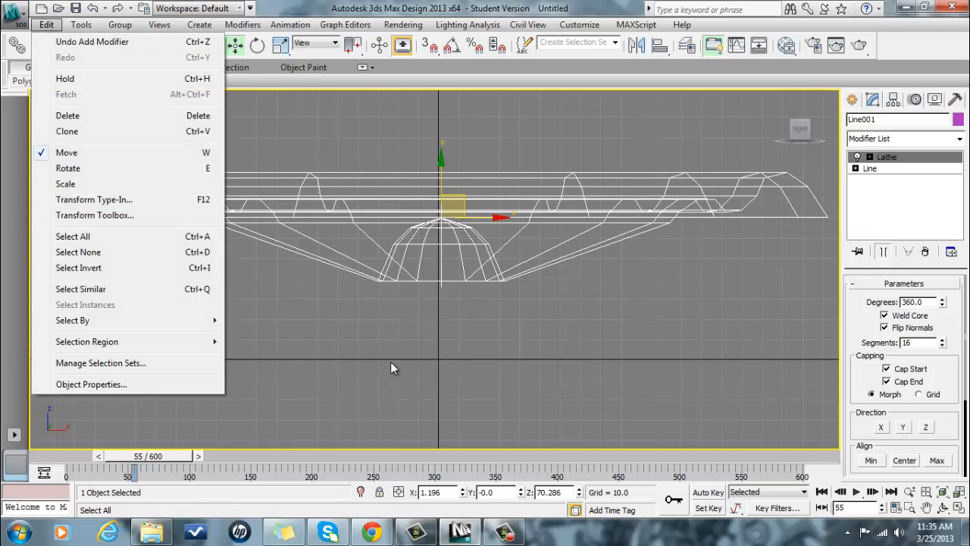
left_click(386, 360)
left_click(385, 356)
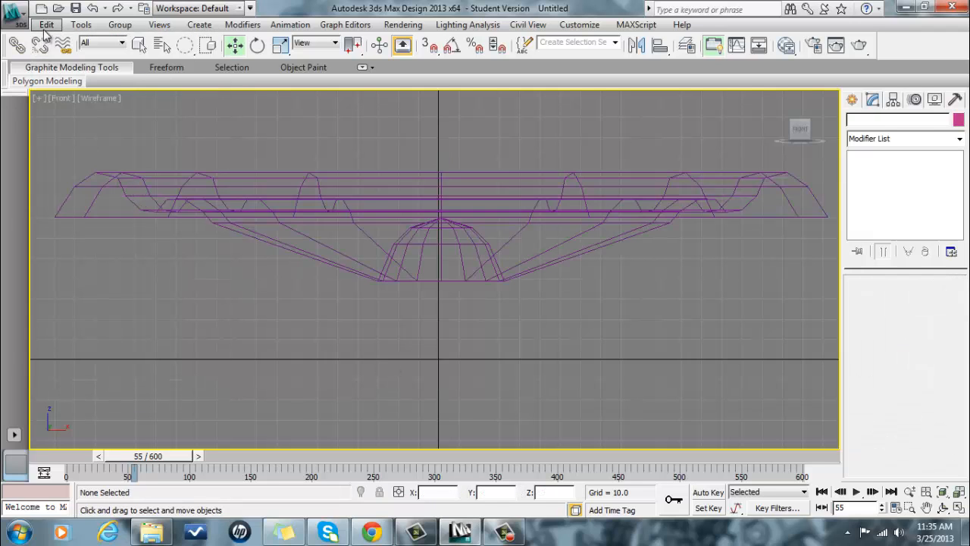
left_click(47, 80)
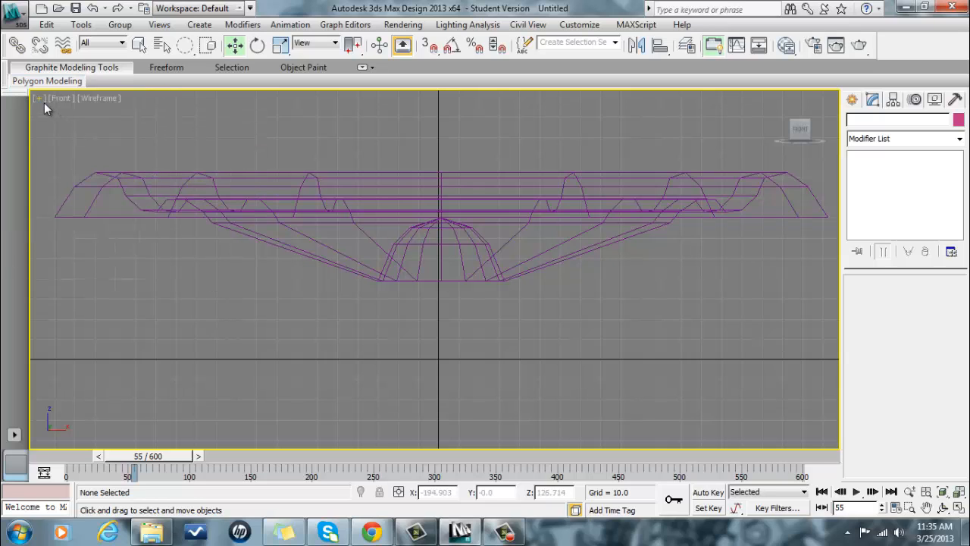
left_click(40, 100)
left_click(63, 115)
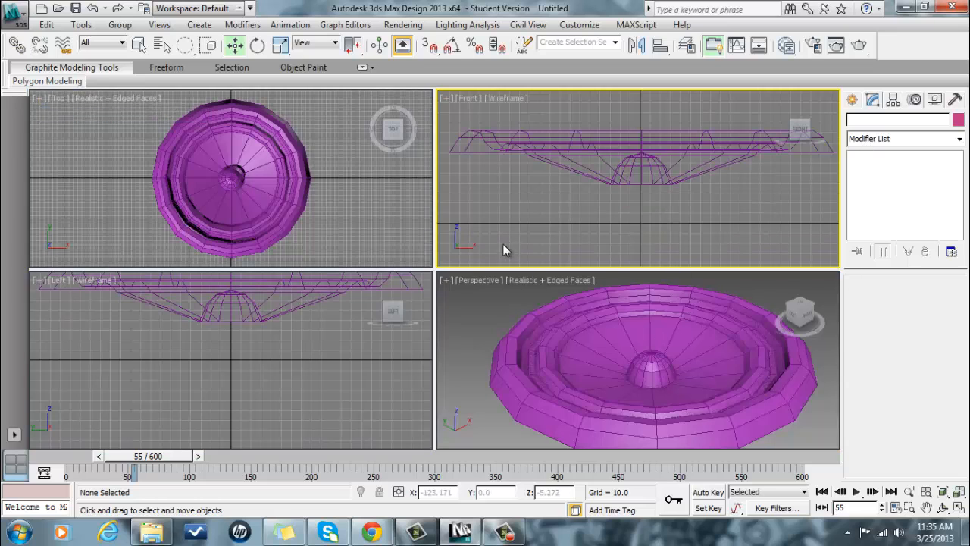
Step: Select the lathed object in the Perspective view and compare its shading with Flip Normals off and on, leaving the option on
left_click(563, 313)
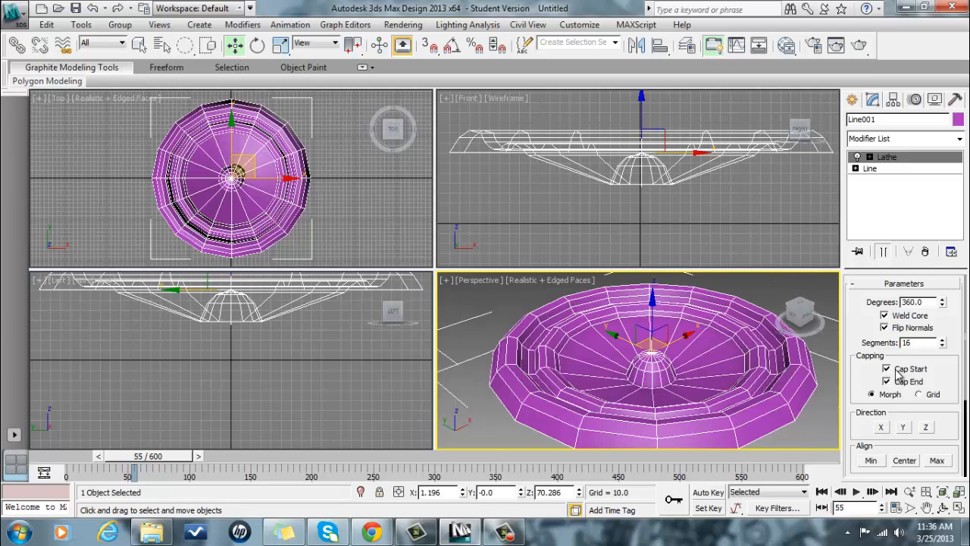
left_click(885, 328)
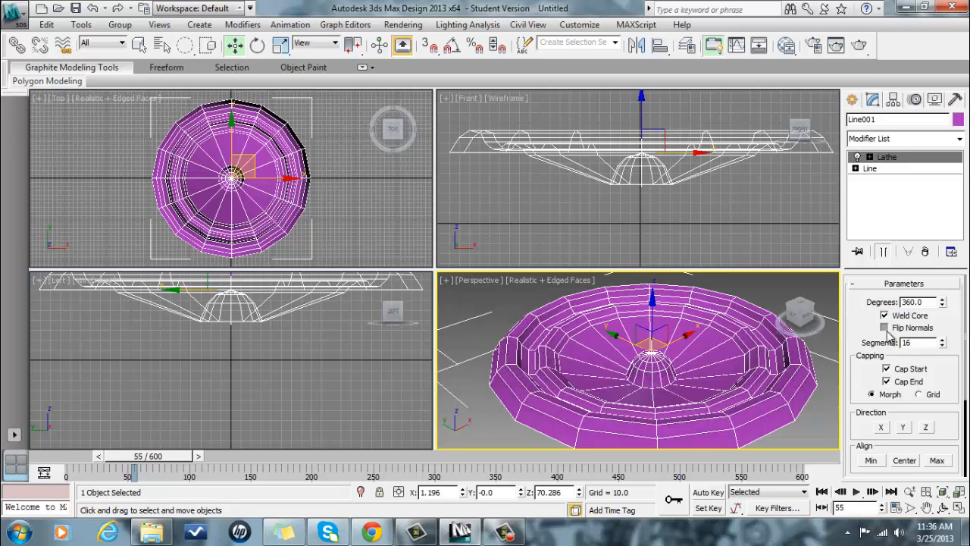
left_click(885, 329)
left_click(885, 328)
left_click(885, 328)
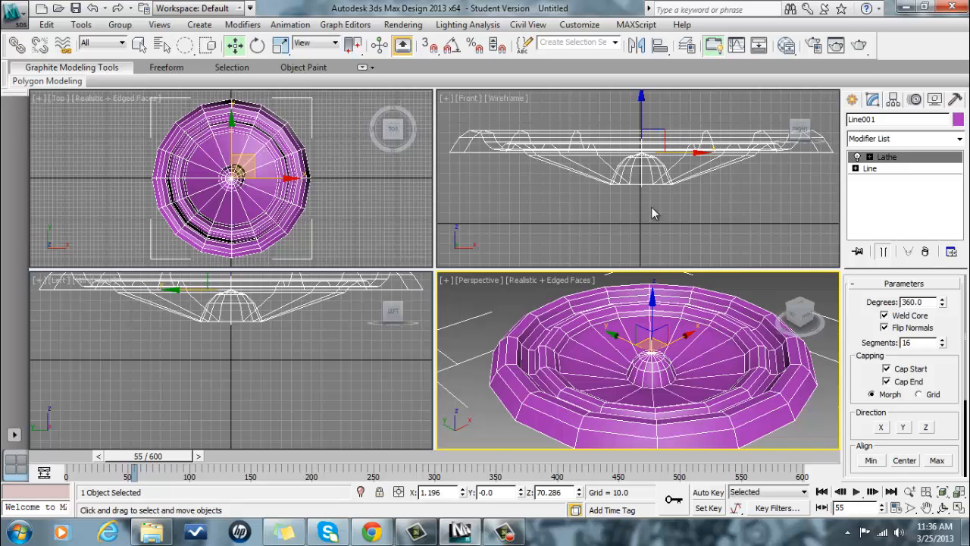
Step: Convert the lathed object to an Editable Poly
right_click(707, 341)
mouse_move(729, 471)
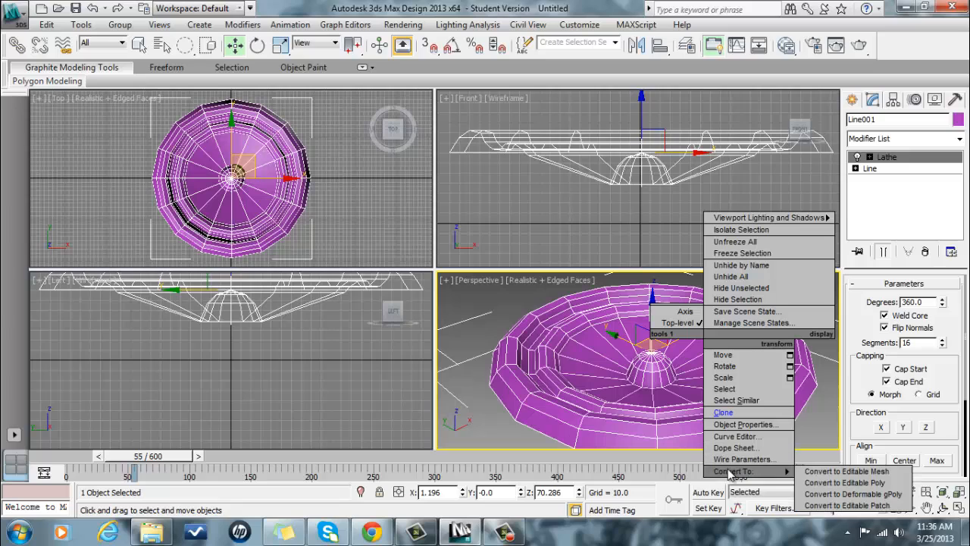
left_click(842, 483)
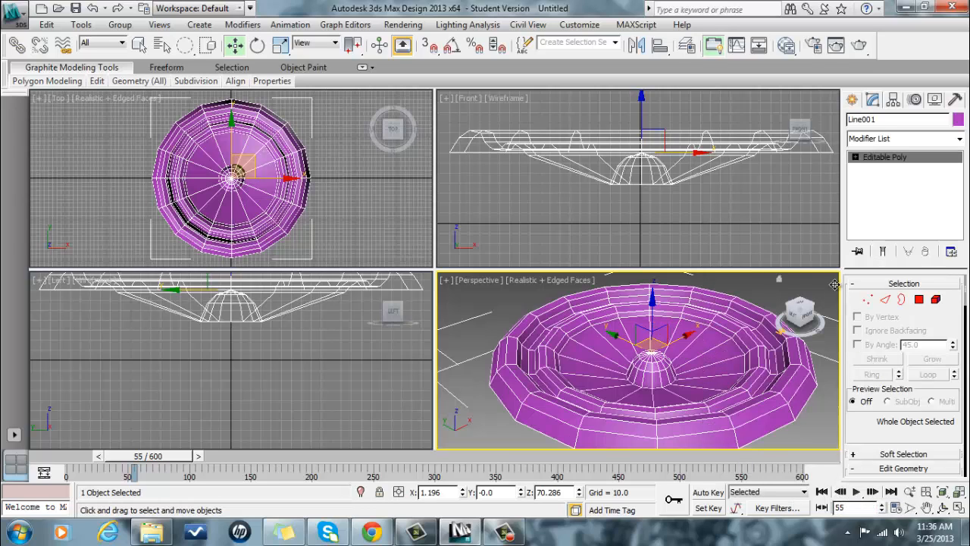
Step: Reset the dish object's transform with the Reset XForm utility and return to its modifier stack
left_click(953, 101)
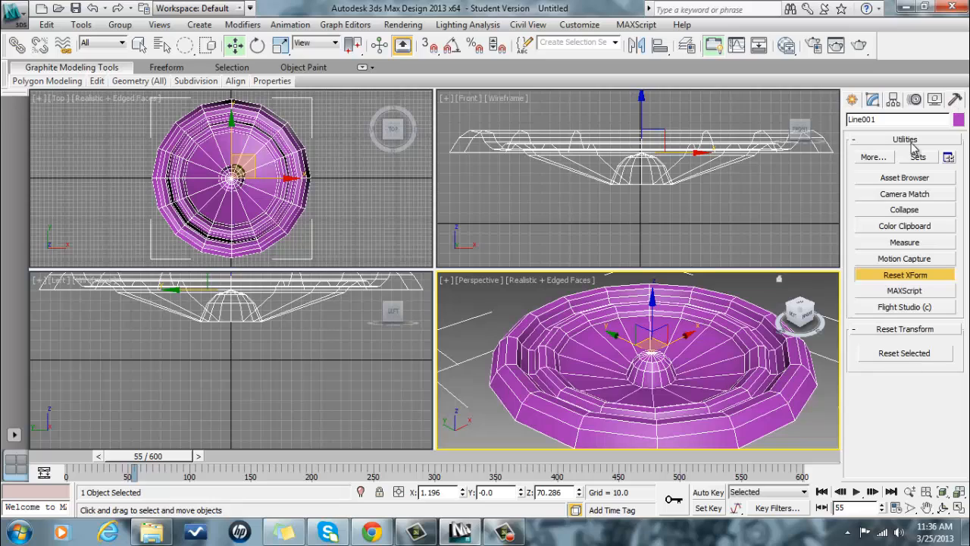
left_click(898, 277)
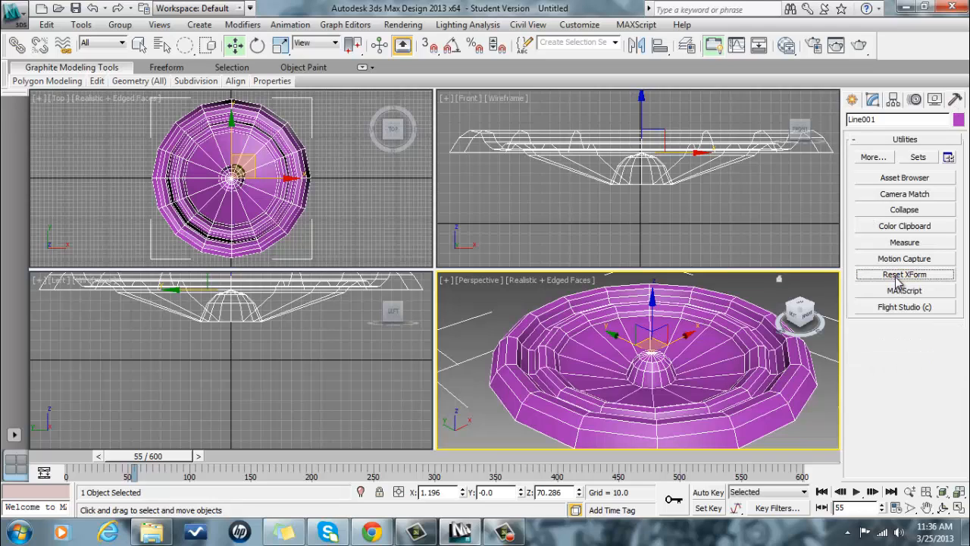
left_click(898, 277)
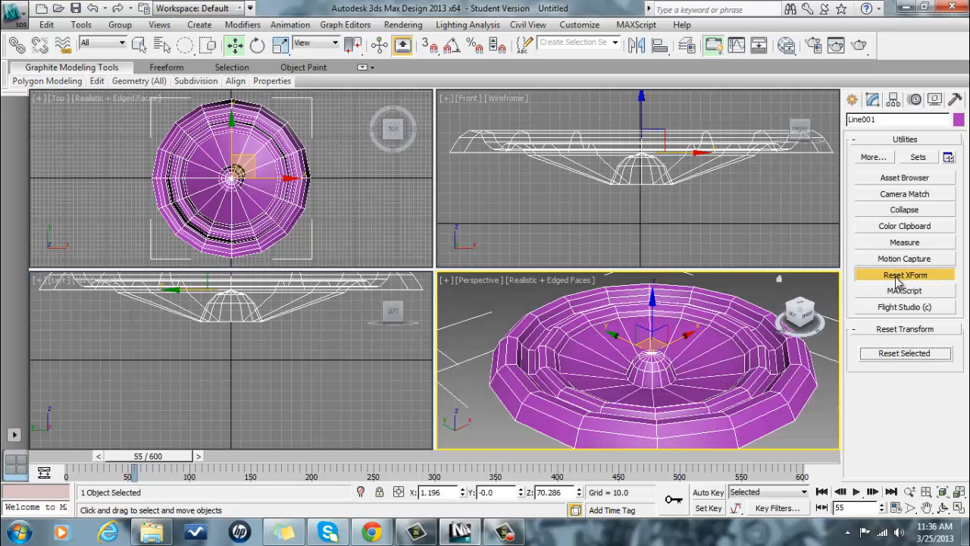
left_click(892, 357)
left_click(875, 103)
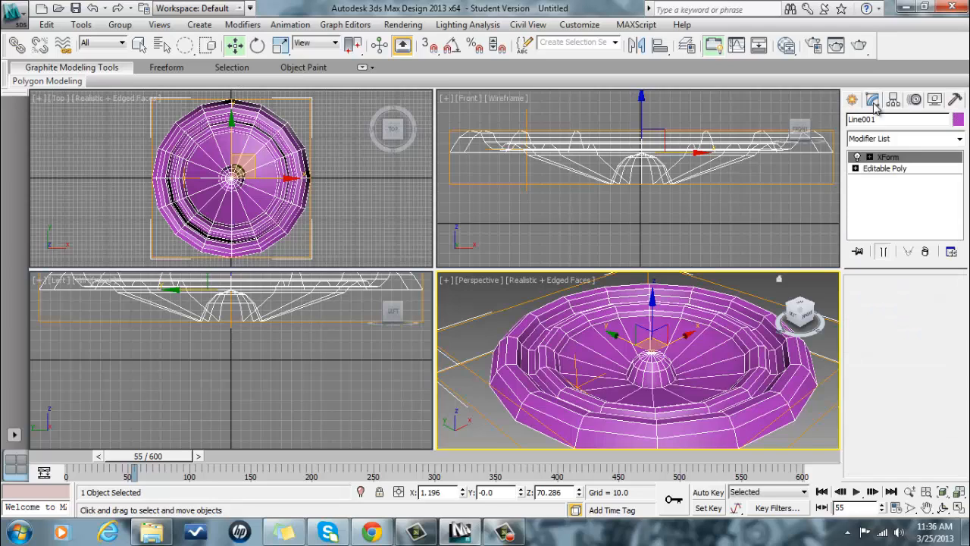
Step: Collapse the XForm modifier by converting the dish object to an Editable Poly
right_click(699, 379)
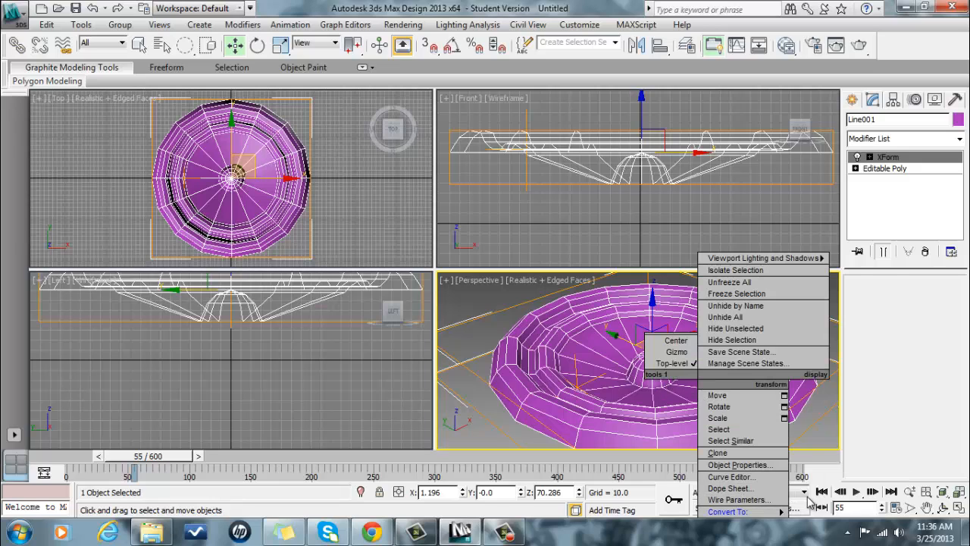
mouse_move(779, 514)
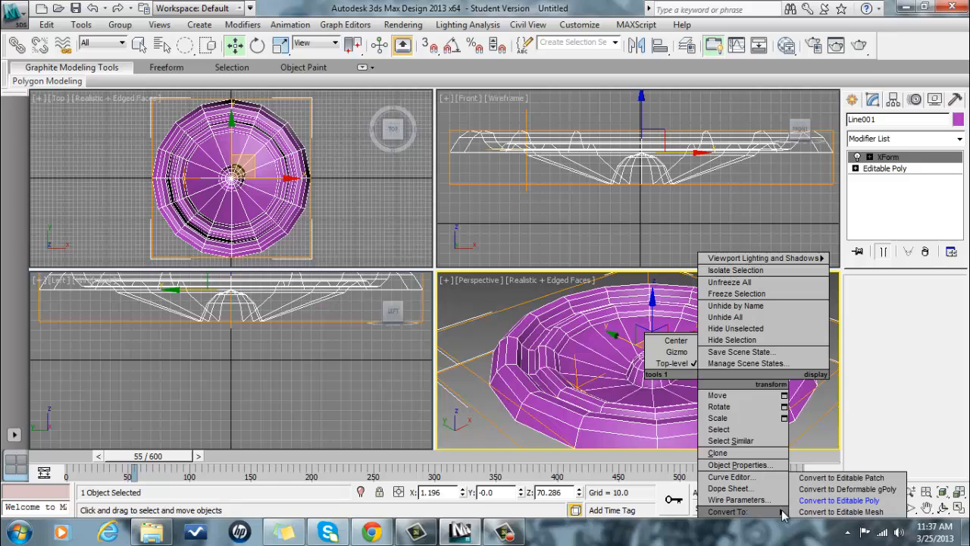
left_click(818, 501)
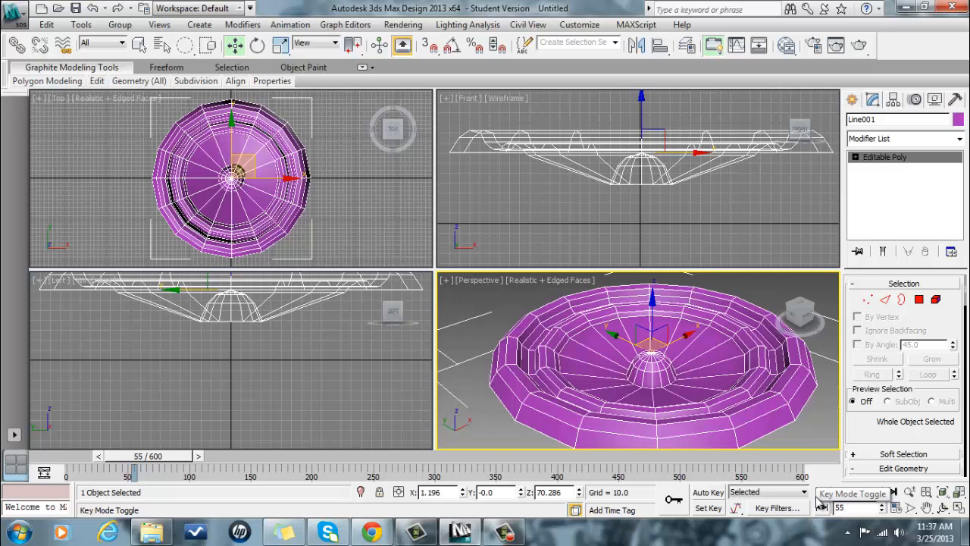
Step: Maximize the Top viewport
right_click(35, 99)
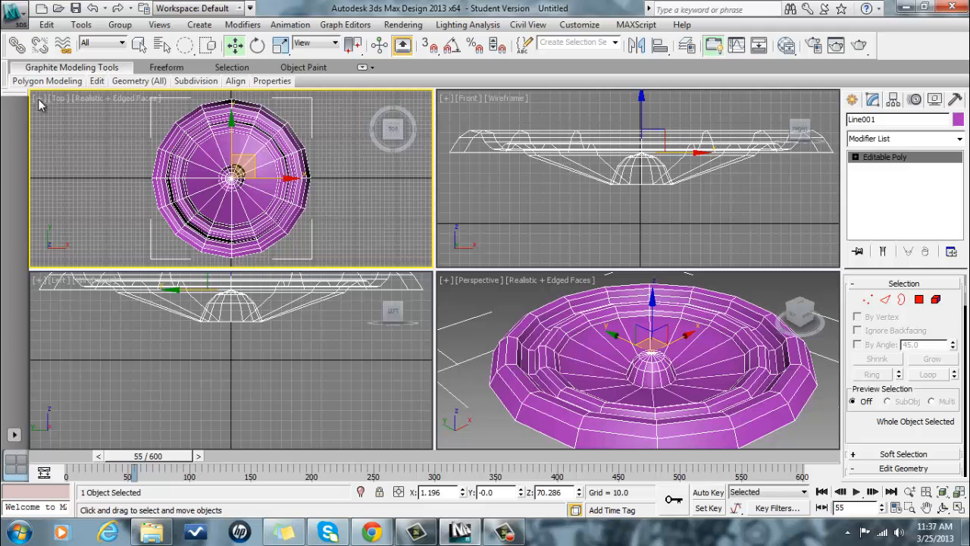
left_click(39, 101)
left_click(55, 115)
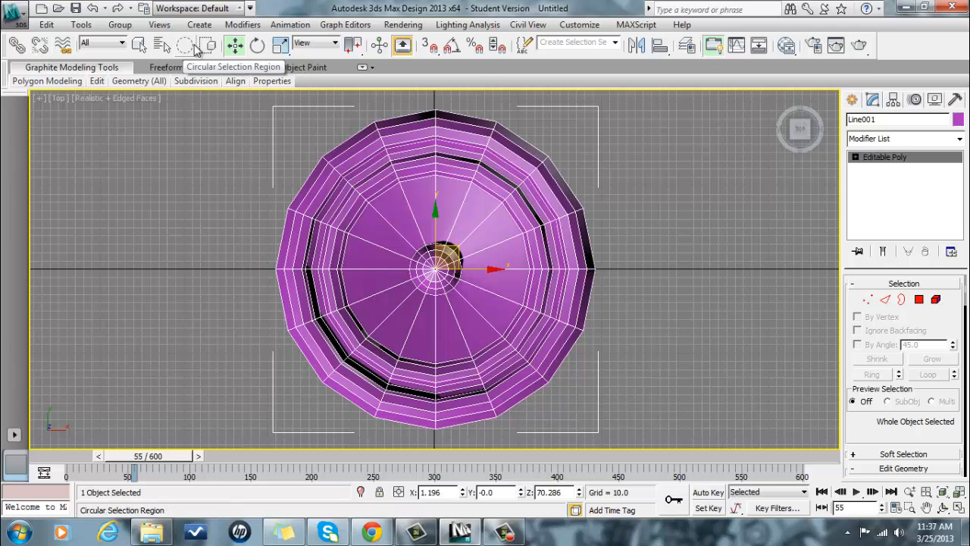
Step: Try to select the polygons around the dish's centre point, also trying Vertex mode on the centre vertex
left_click(919, 299)
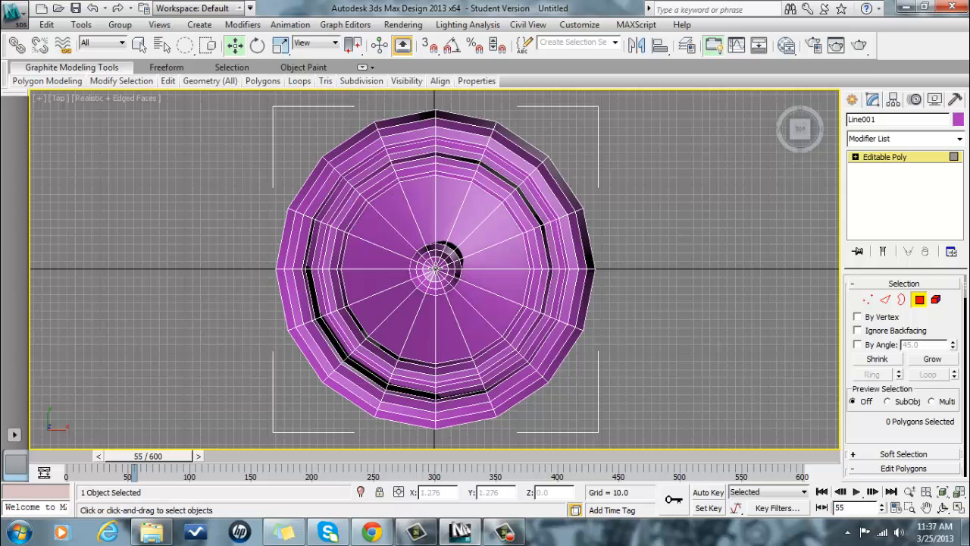
left_click(438, 265)
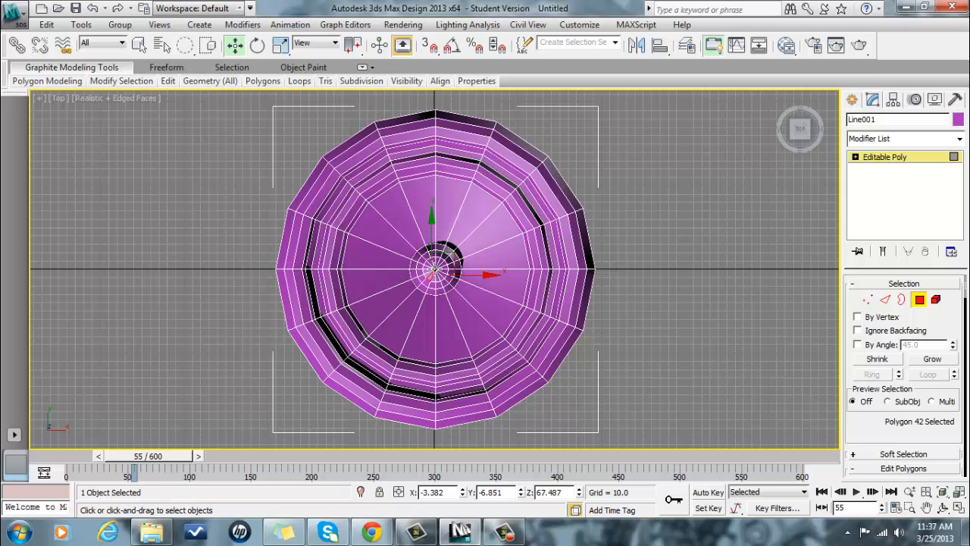
left_click(436, 269)
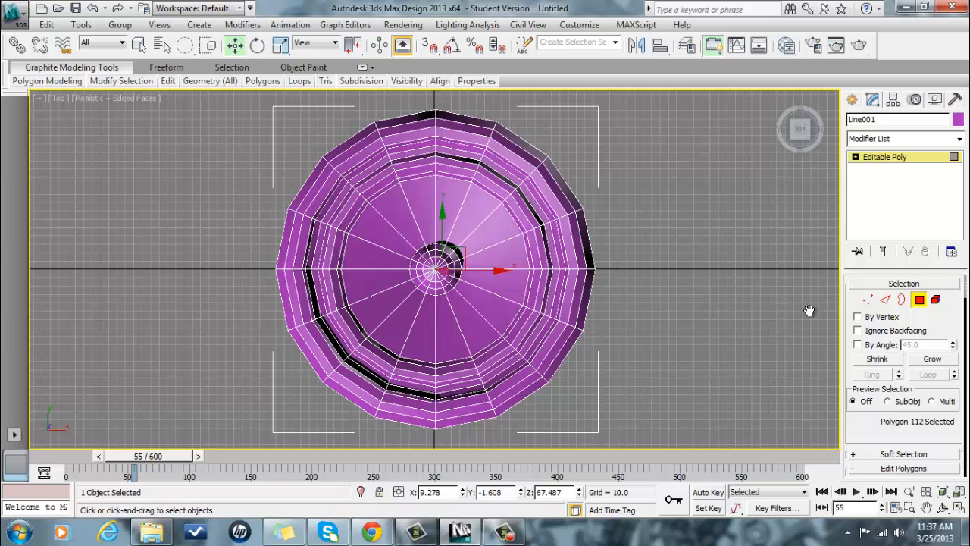
left_click(919, 300)
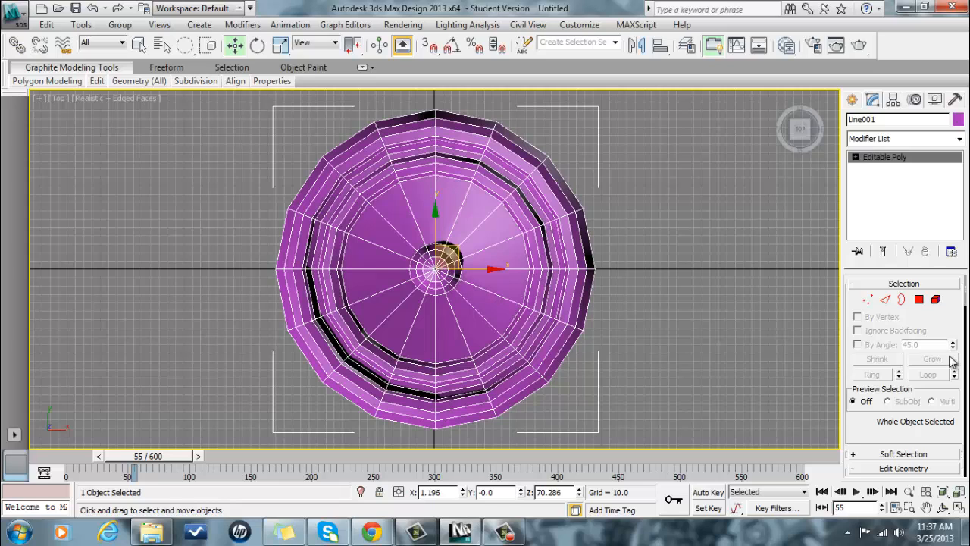
left_click(918, 300)
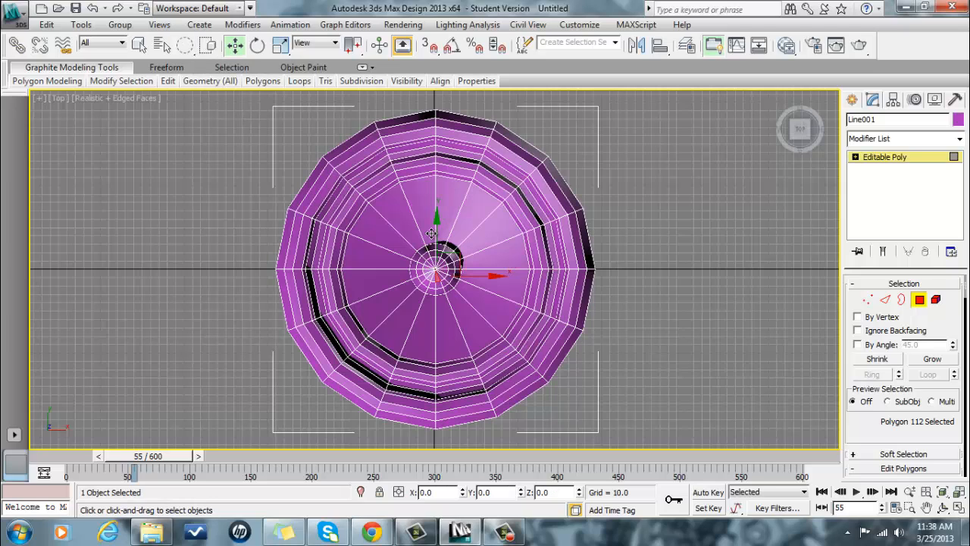
left_click(429, 208)
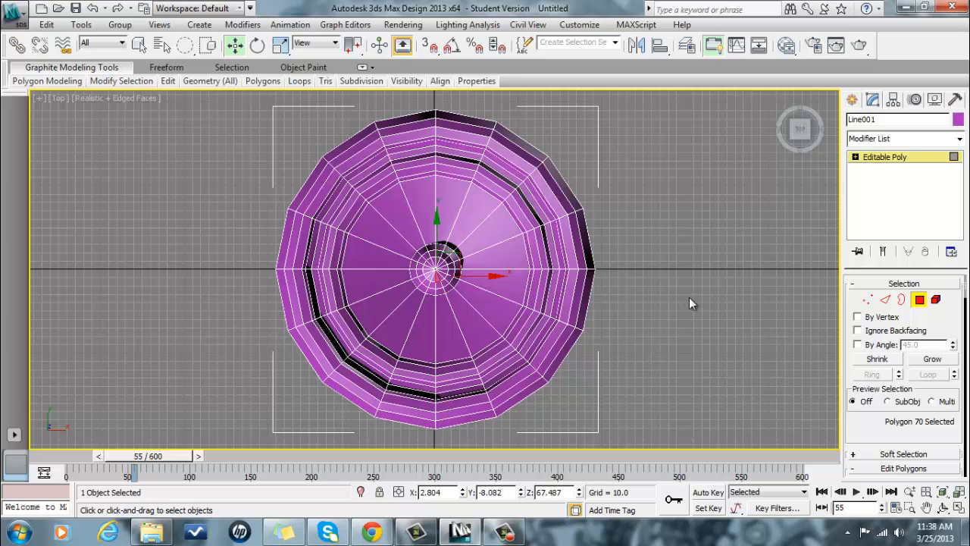
left_click(868, 299)
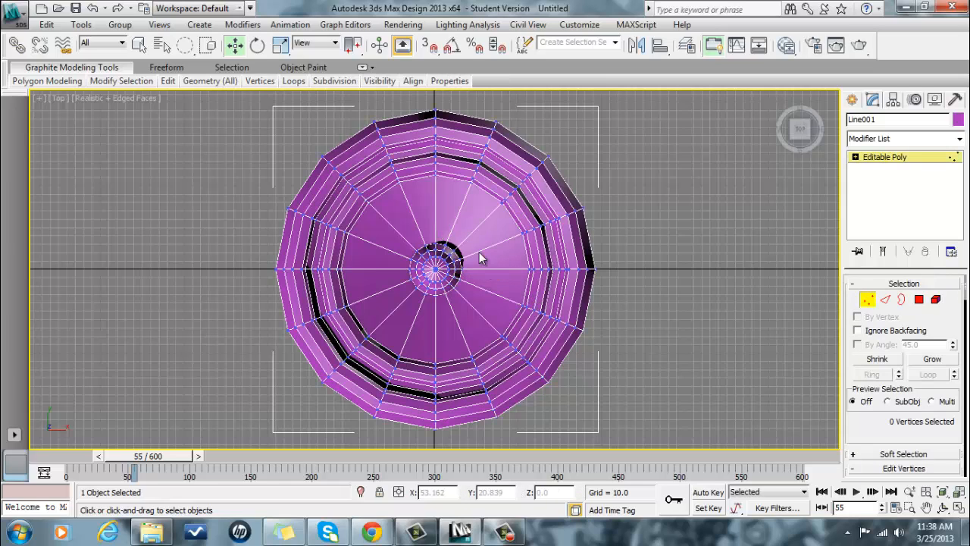
left_click(435, 269)
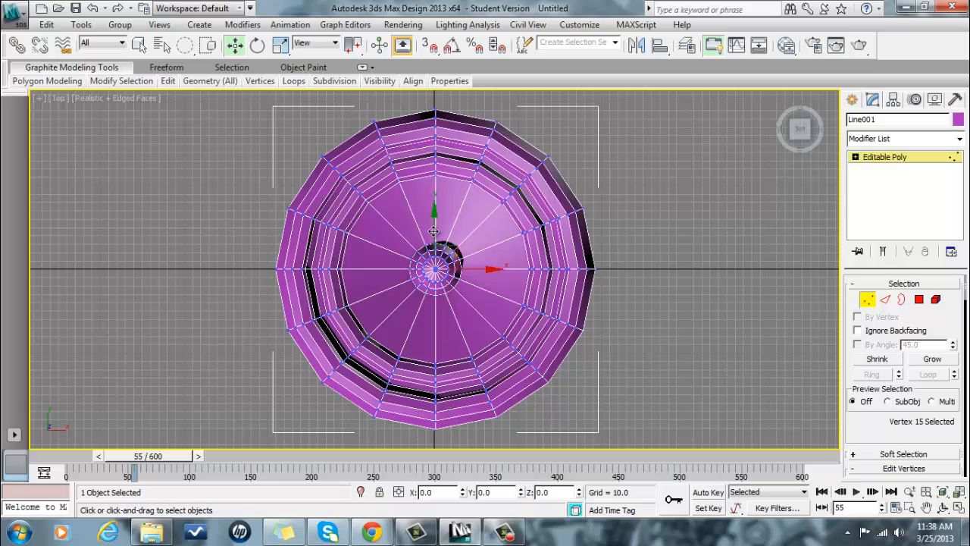
Step: In Polygon mode, use the Select Object tool to select all polygons inside the outer rim with a circular region from the dish's centre
left_click(920, 300)
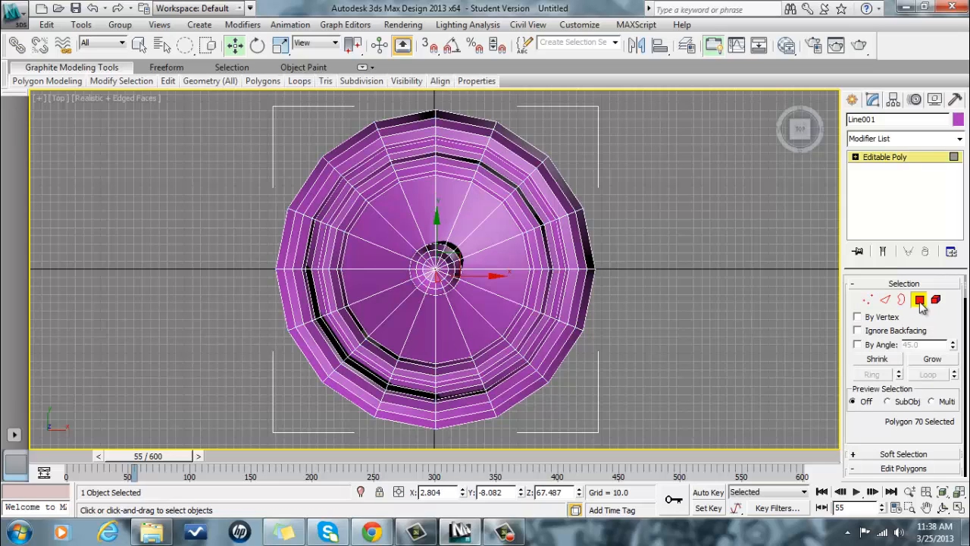
left_click(450, 287)
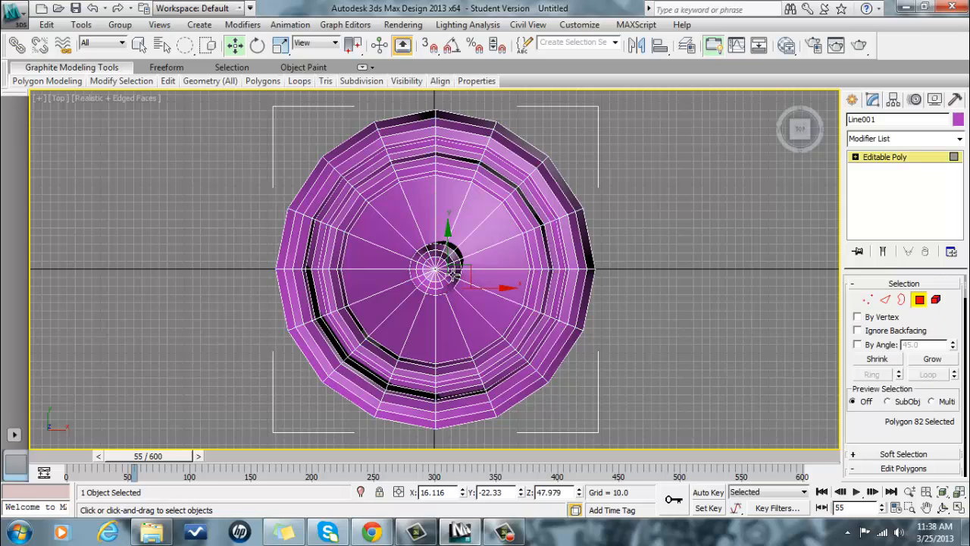
left_click(140, 45)
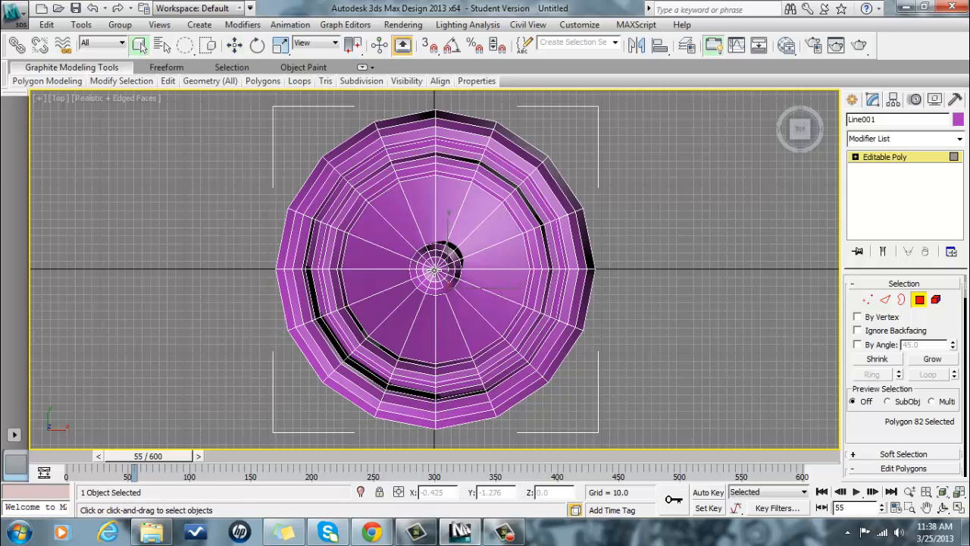
left_click(427, 227)
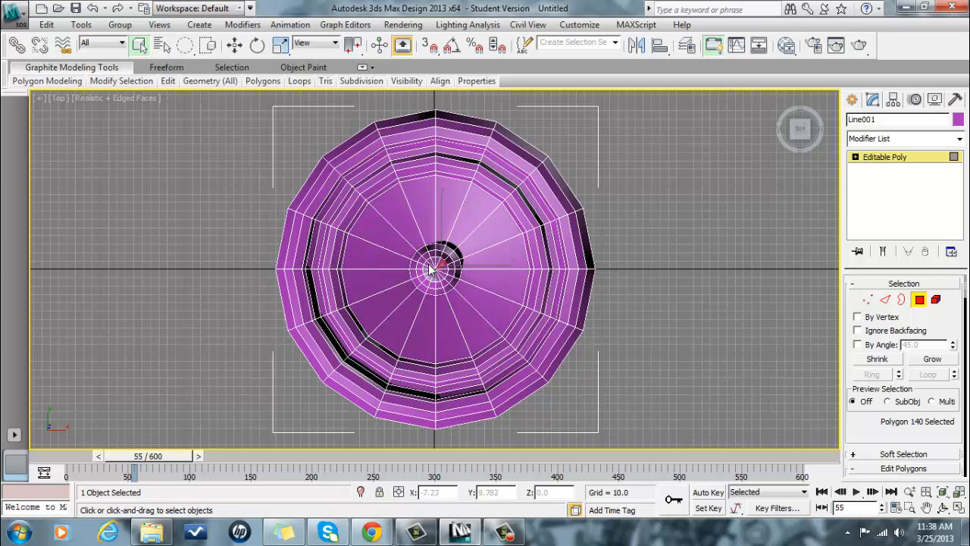
left_click(482, 260)
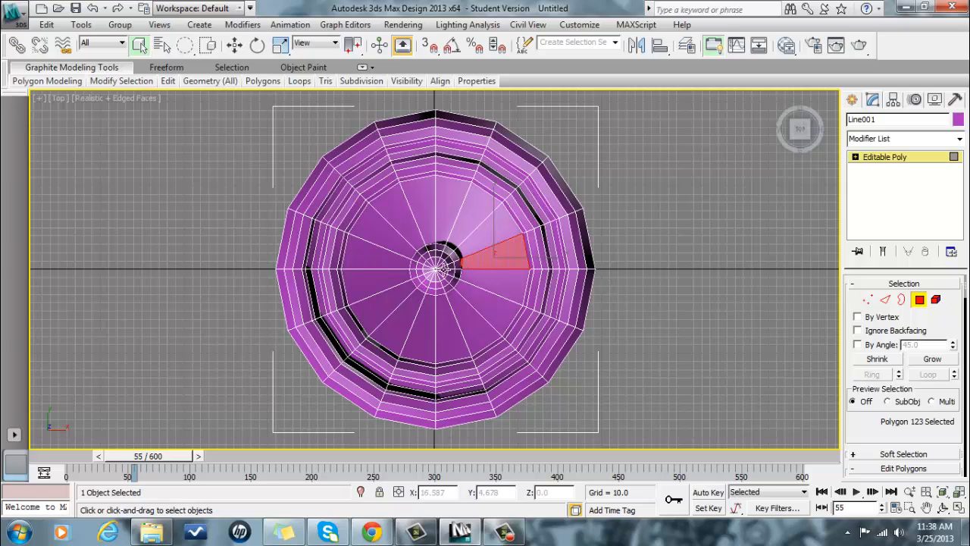
left_click(431, 274)
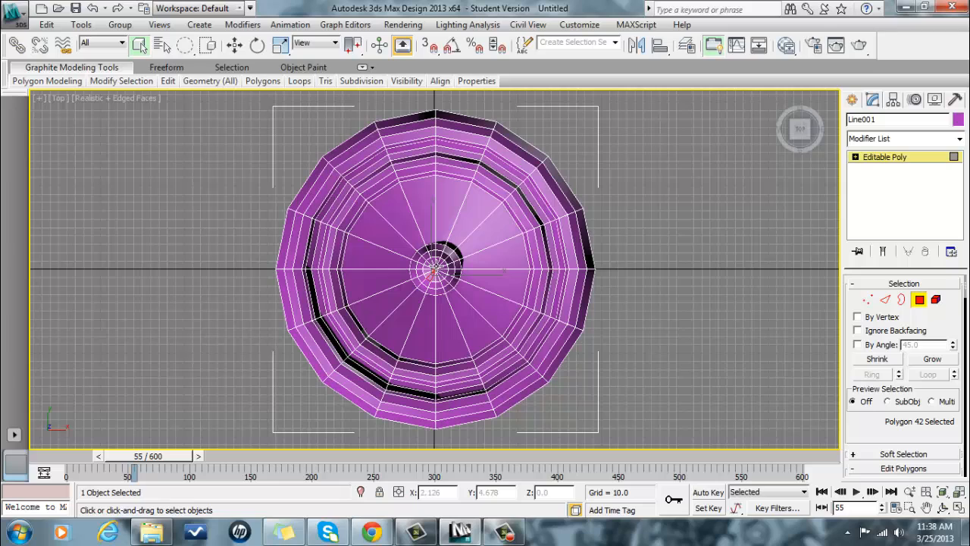
left_click(436, 259)
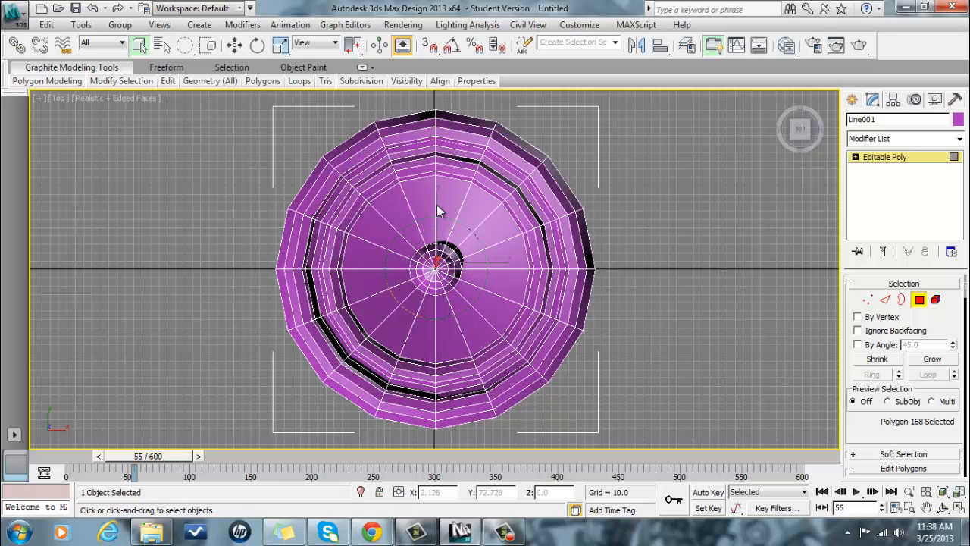
left_click(460, 129, "shift")
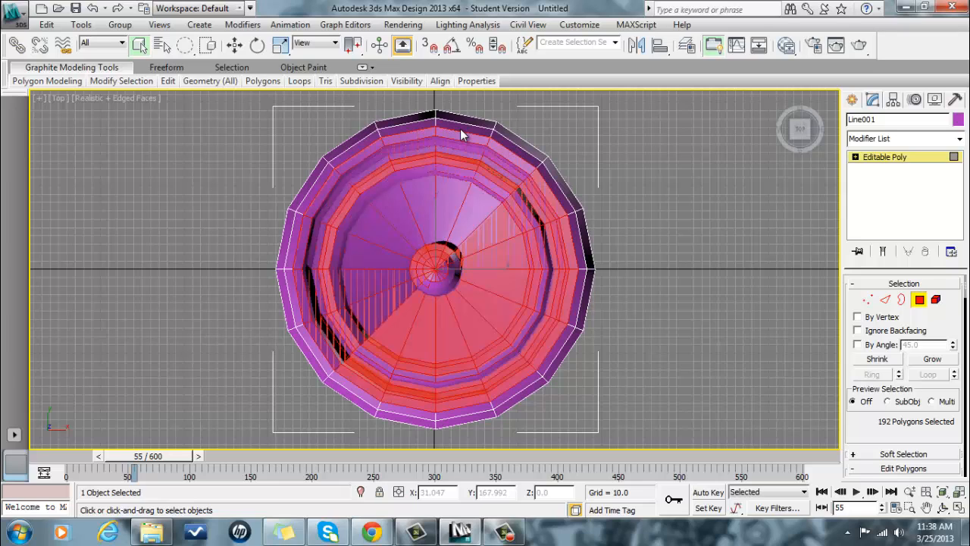
Step: Restore the four-viewport layout and move the selected inner polygons down along Z to about 64.26
left_click(40, 98)
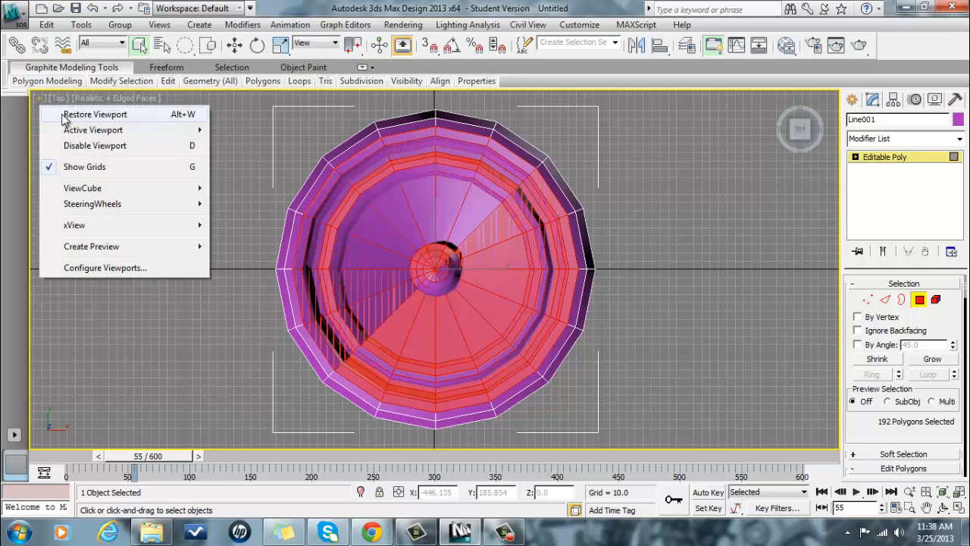
left_click(65, 117)
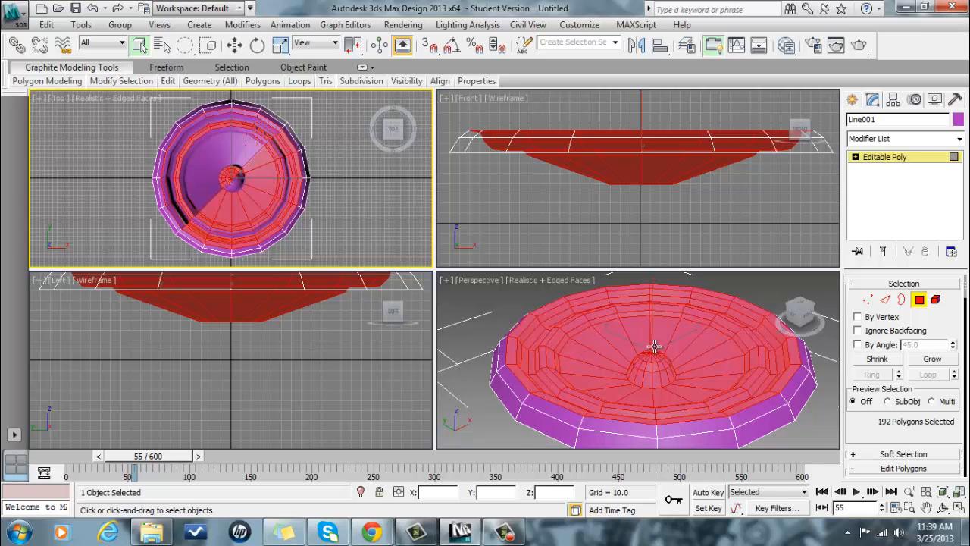
left_click(234, 45)
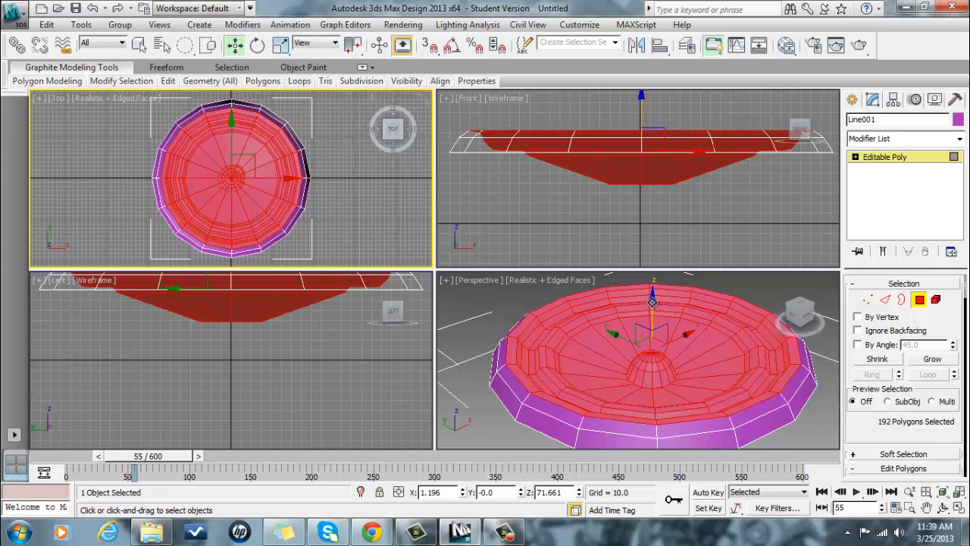
mouse_move(652, 302)
left_mouse_down()
mouse_move(649, 349)
mouse_move(653, 280)
mouse_move(652, 320)
mouse_move(653, 307)
left_mouse_up()
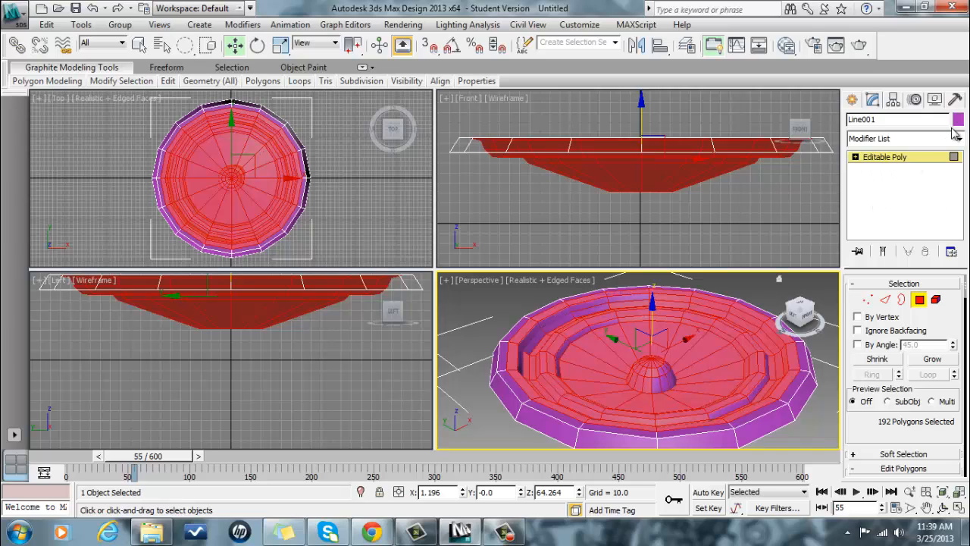
key("ctrl+z")
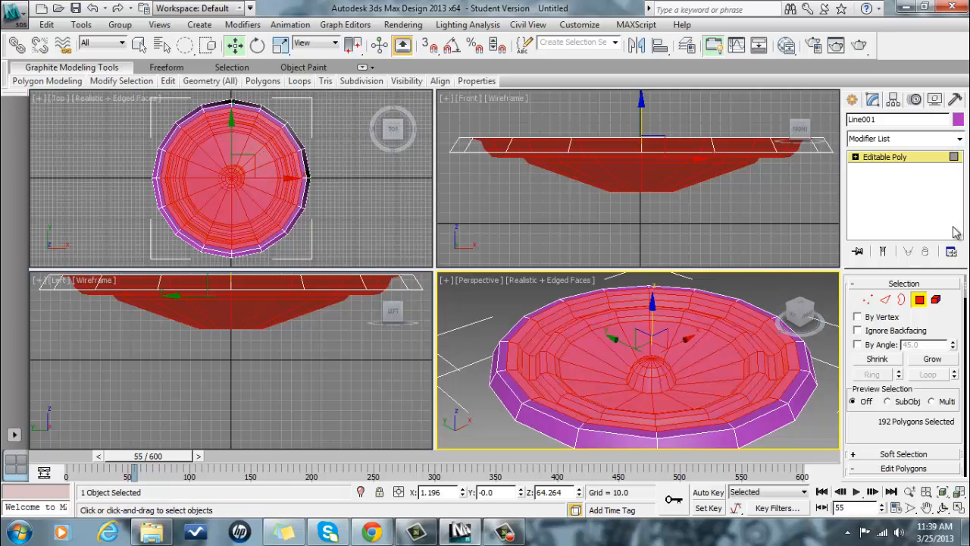
Step: Add a Ripple modifier to the dish's selected inner polygons
left_click(961, 141)
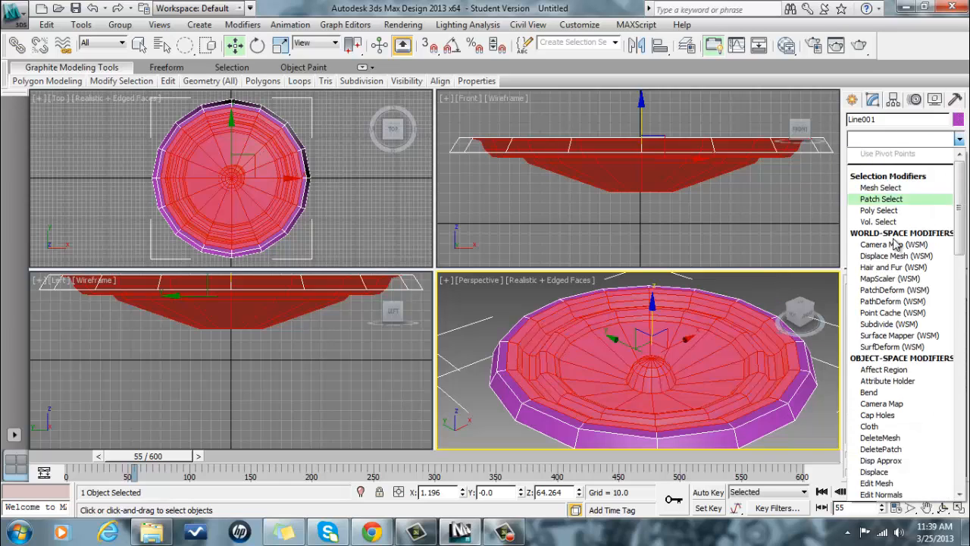
scroll(959, 220, "down", 15)
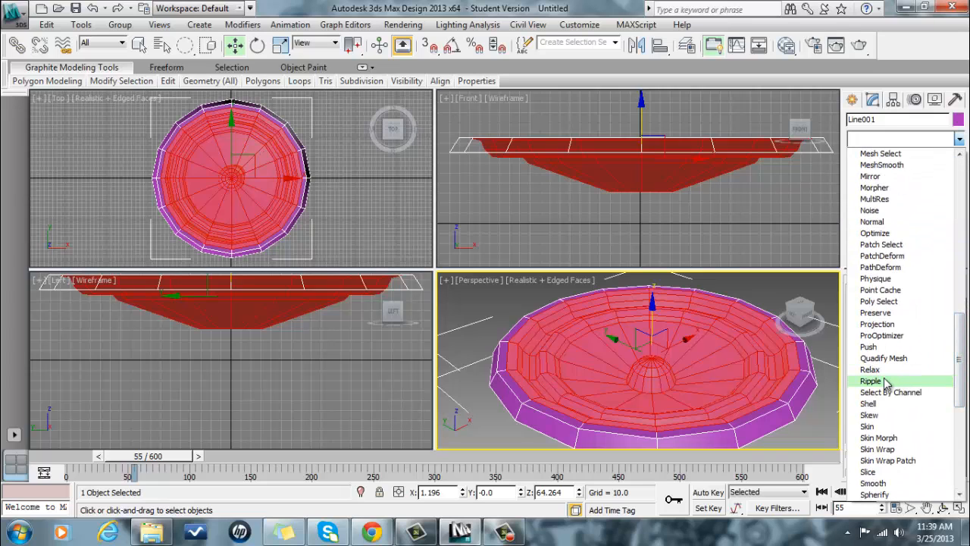
left_click(870, 380)
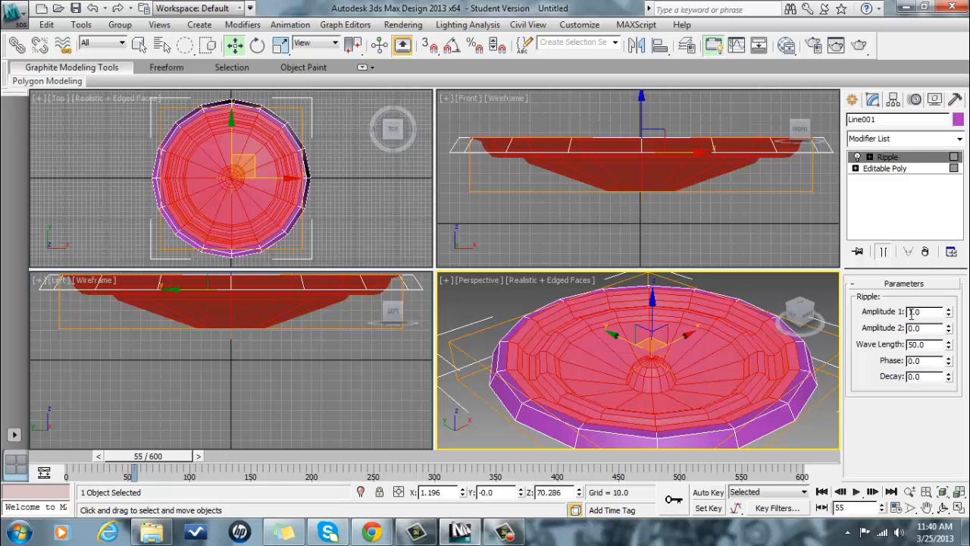
Step: Set the Ripple's Amplitude 1 and Amplitude 2 to 1.0 and its Wave Length to 1500
key("Tab")
type("1")
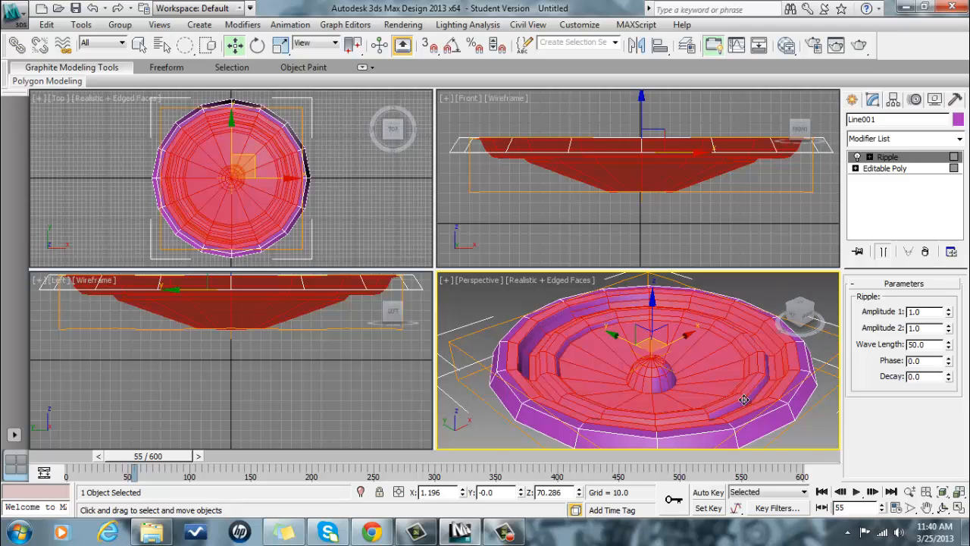
key("Tab")
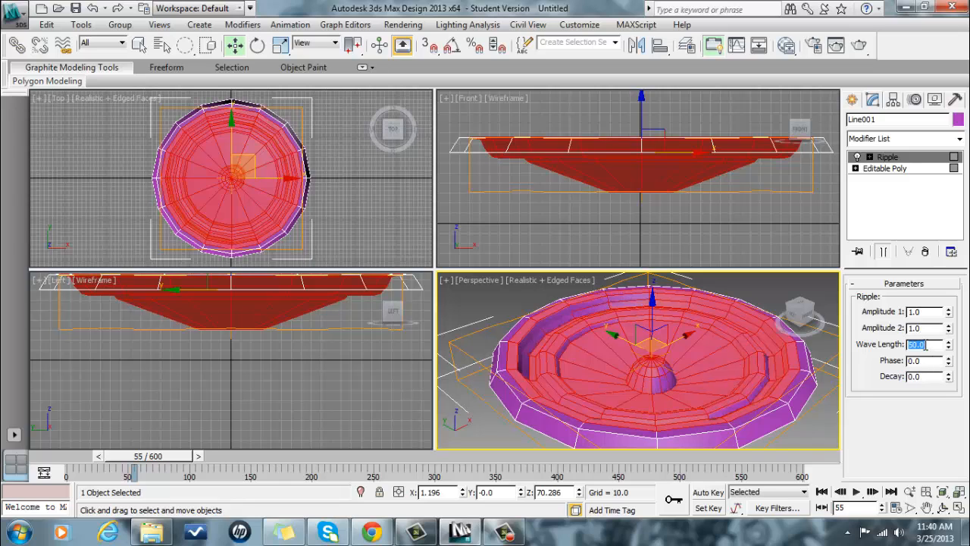
type("1500")
key("Return")
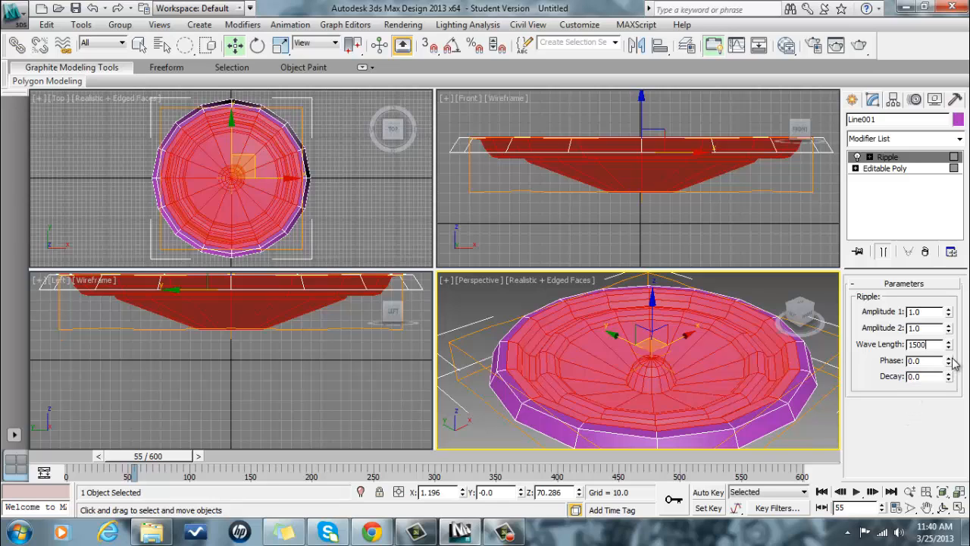
Step: Try varying the Ripple's Phase up and down to preview the wave motion, ending at 2.1
left_click_drag(949, 360, 951, 362)
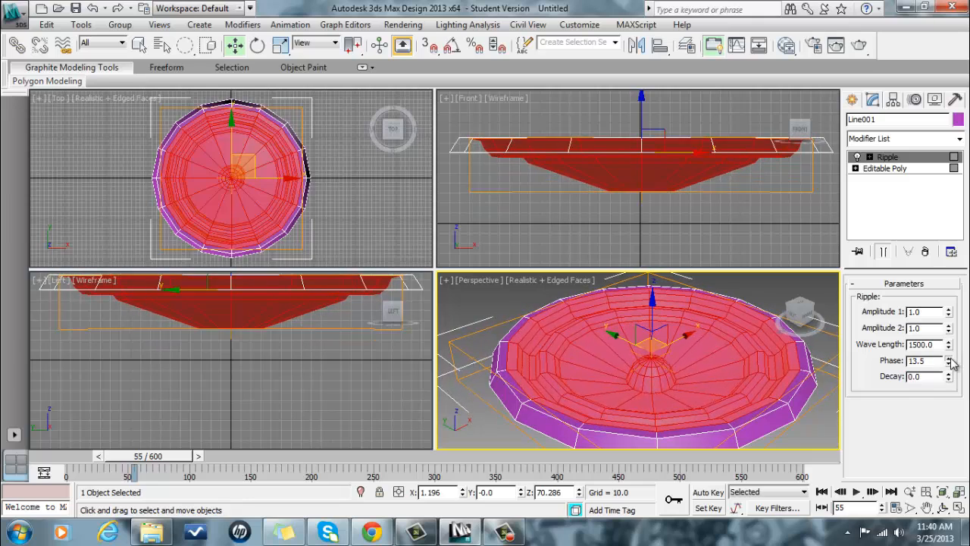
left_click_drag(952, 365, 951, 361)
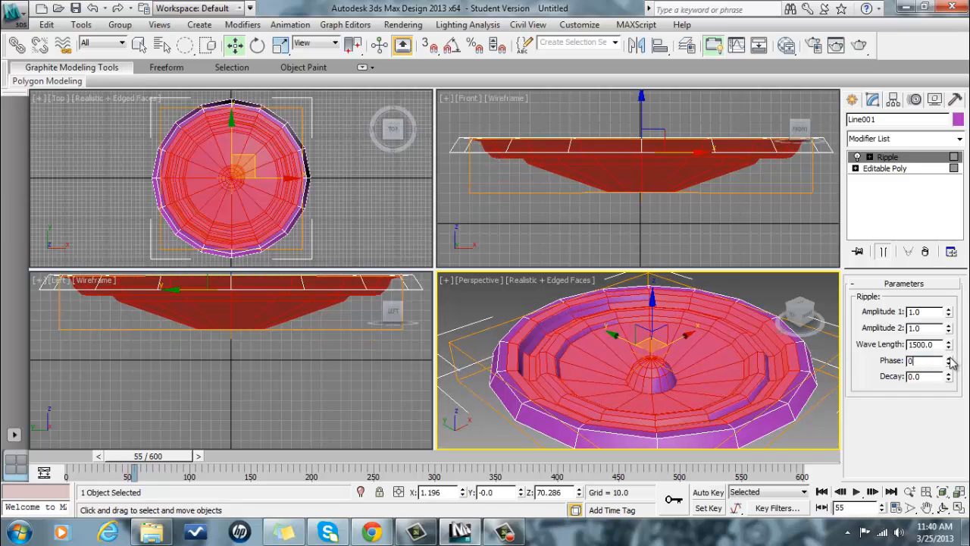
left_click_drag(951, 359, 952, 364)
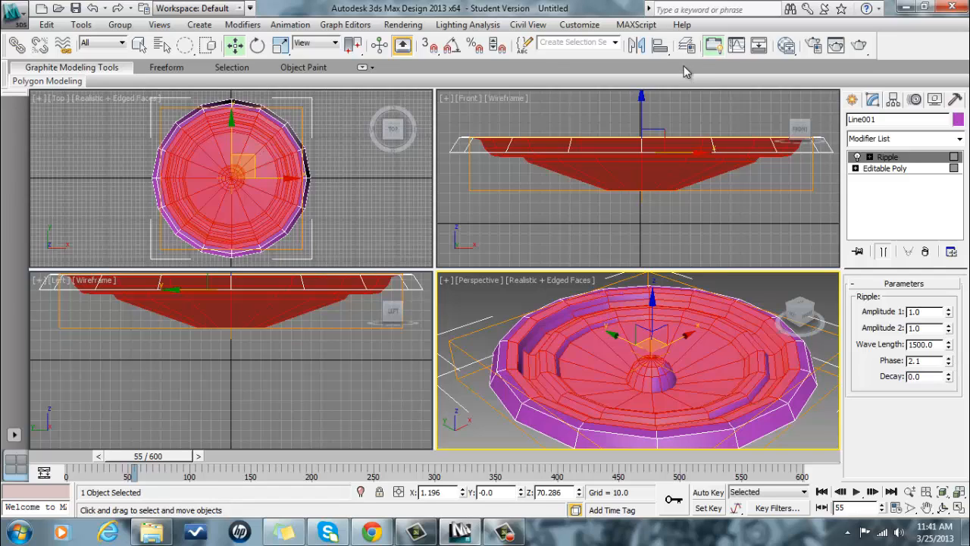
Step: Open the Track View Dope Sheet and enlarge it to fill the screen
left_click(347, 25)
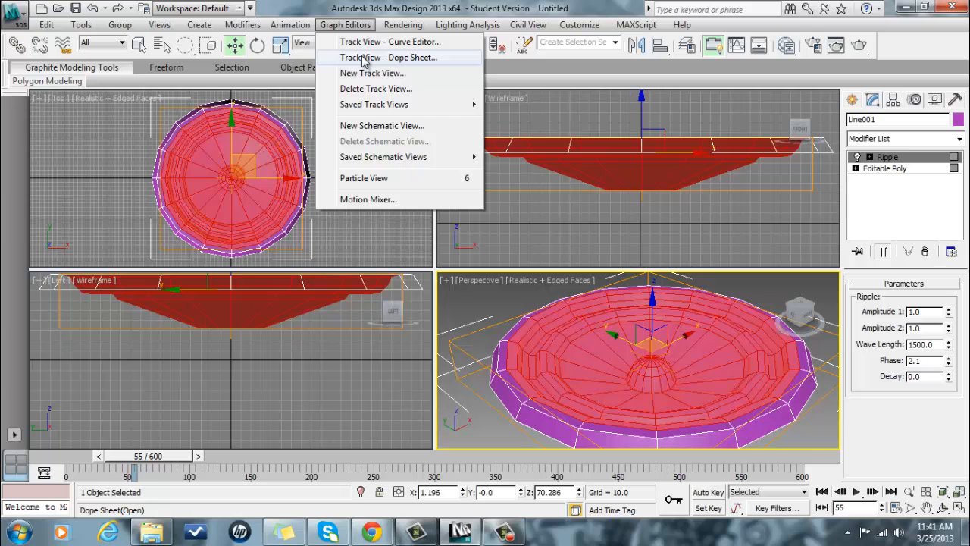
left_click(363, 58)
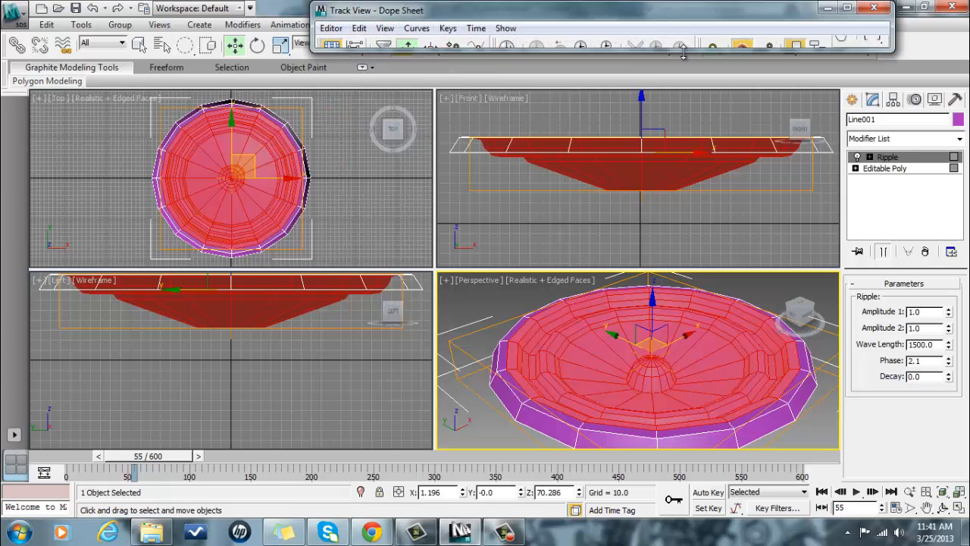
left_click_drag(684, 53, 713, 273)
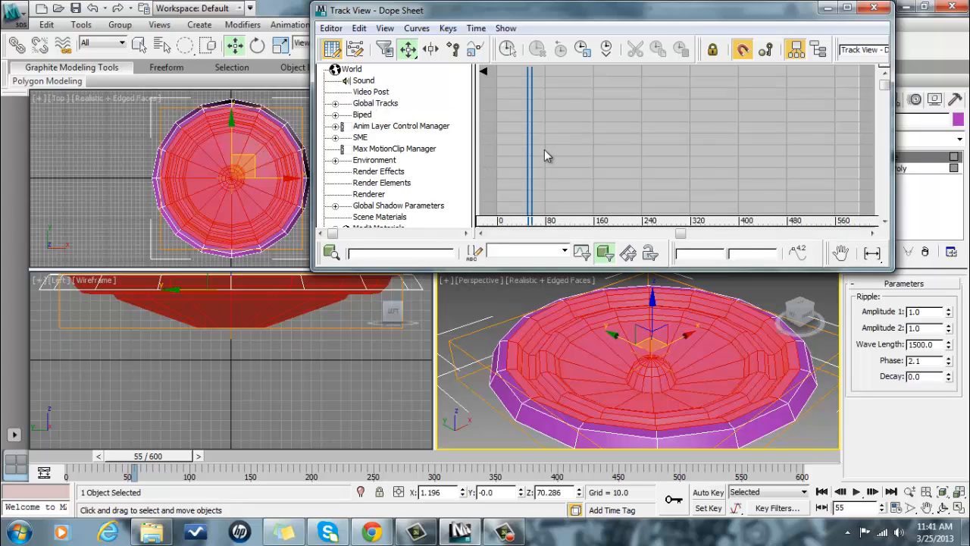
left_click(847, 8)
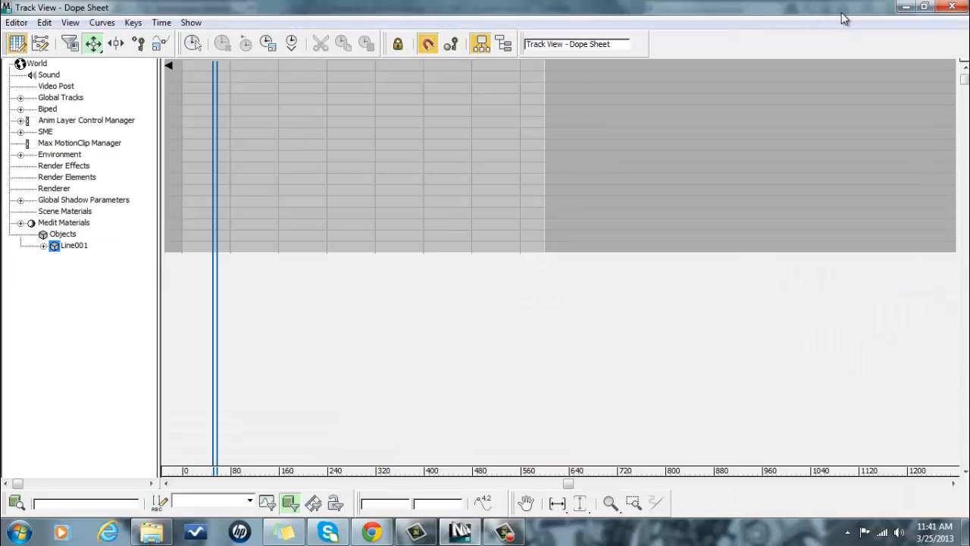
Step: Add 03_World_Hold_On.wav from Downloads to the Sound track in ProSound and preview its playback
double_click(50, 78)
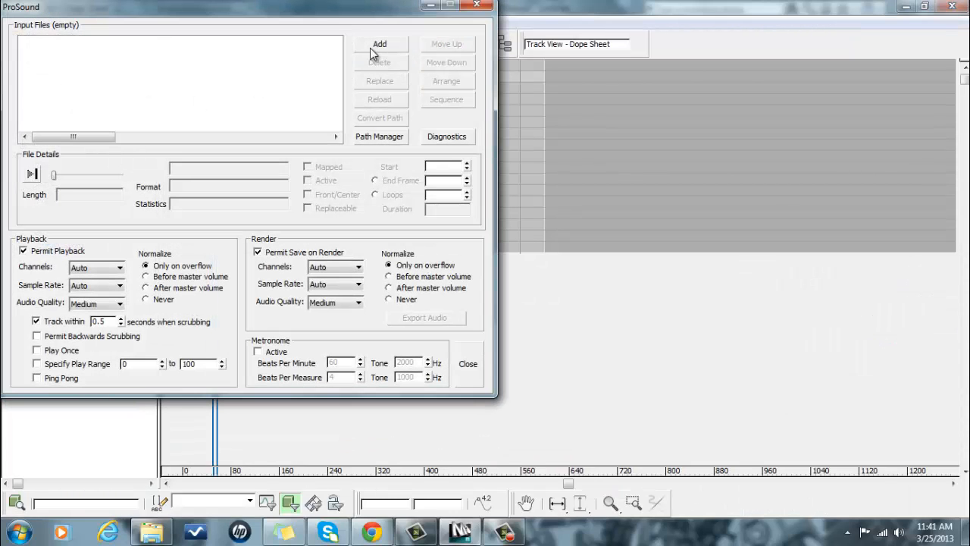
left_click(373, 47)
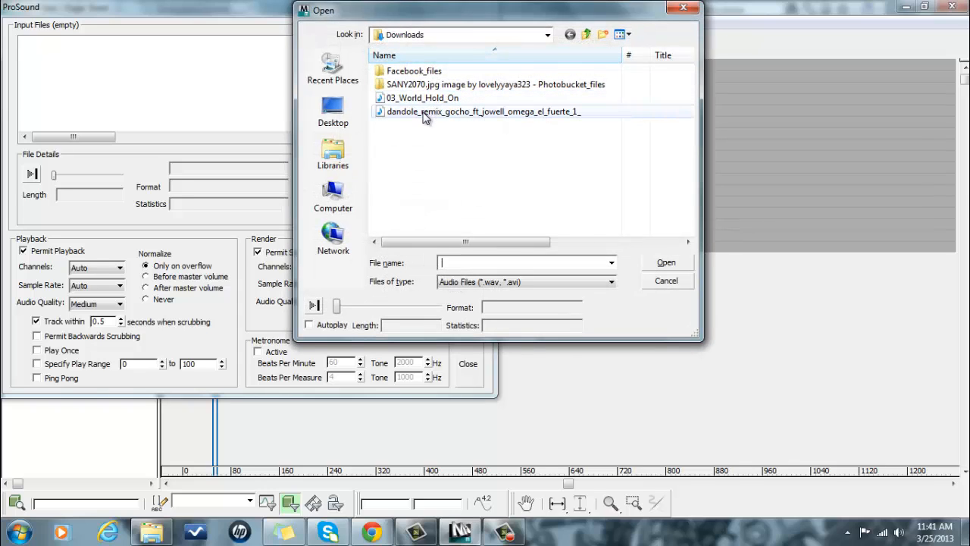
left_click(433, 102)
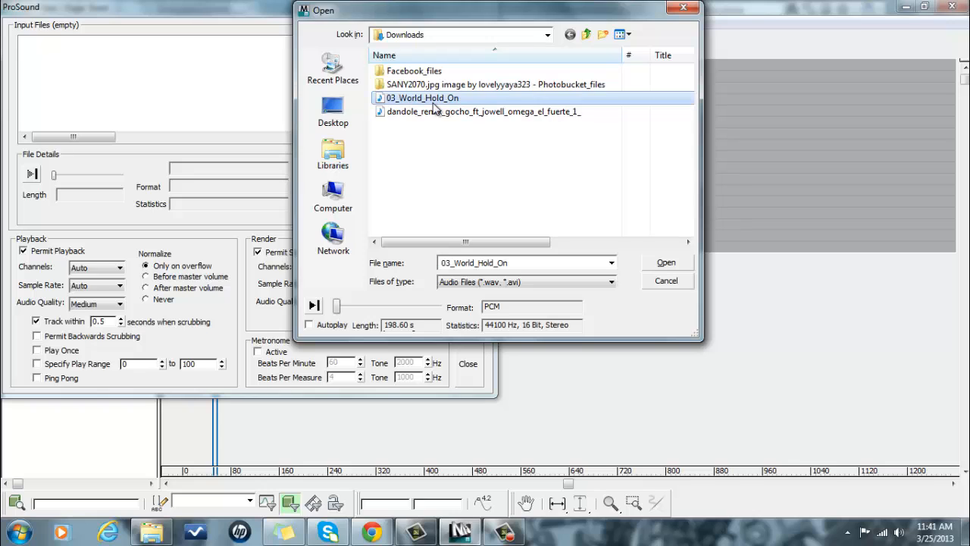
left_click(676, 267)
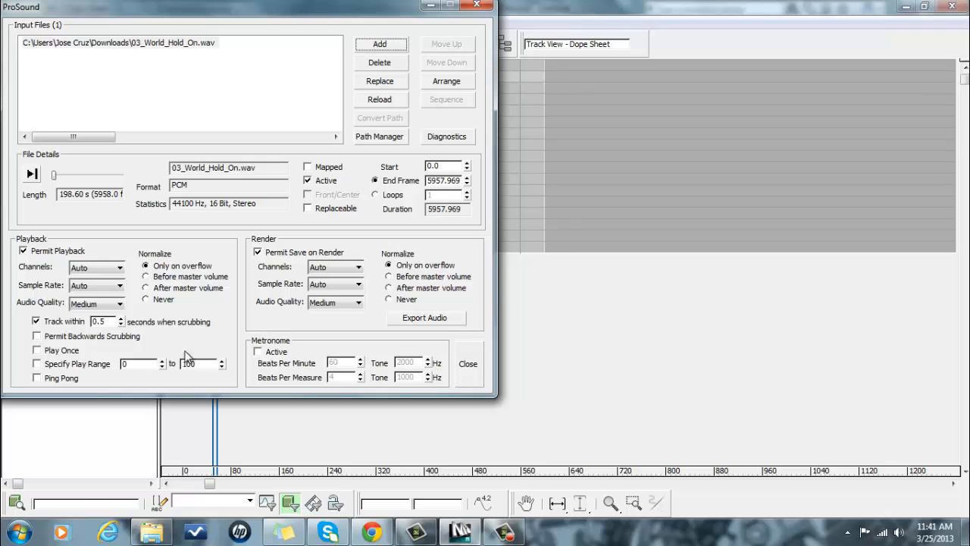
left_click(32, 174)
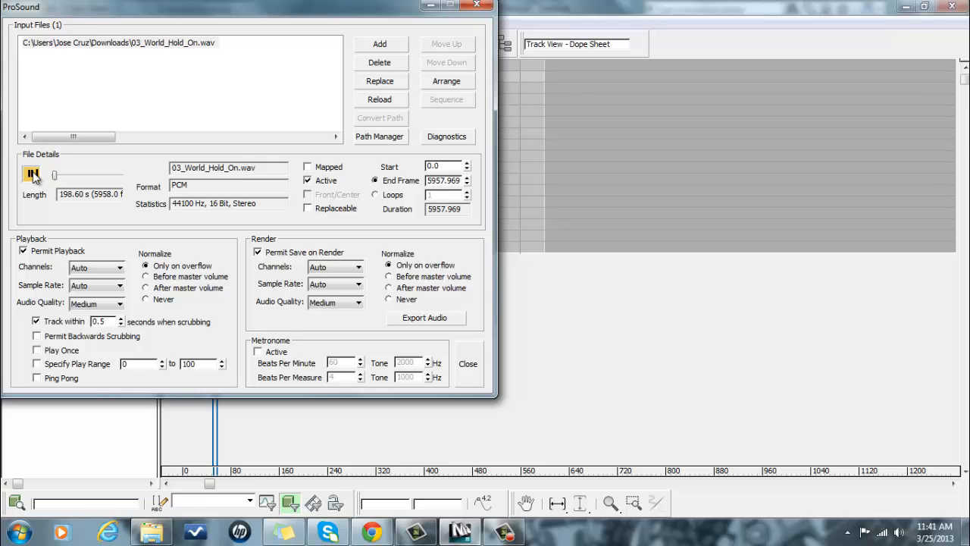
left_click(32, 175)
left_click(469, 364)
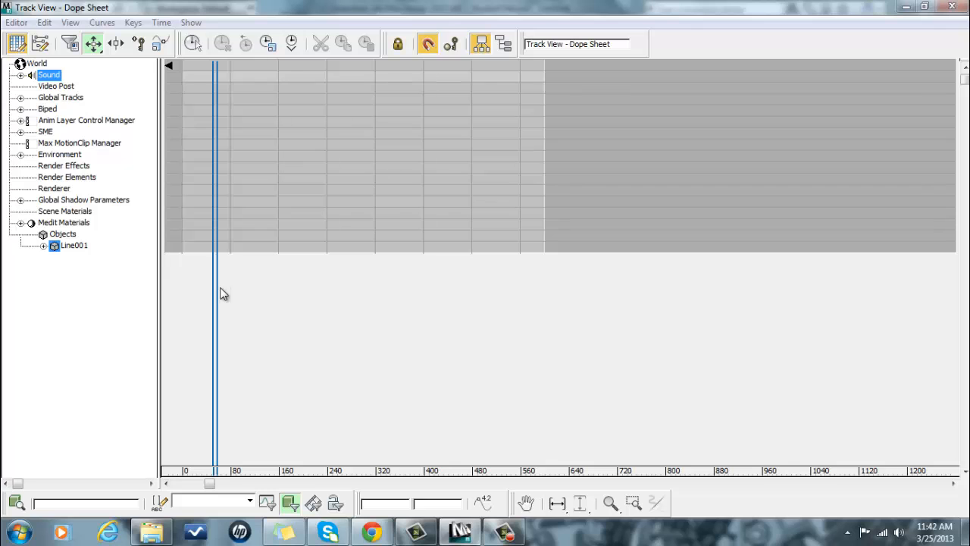
left_click(925, 7)
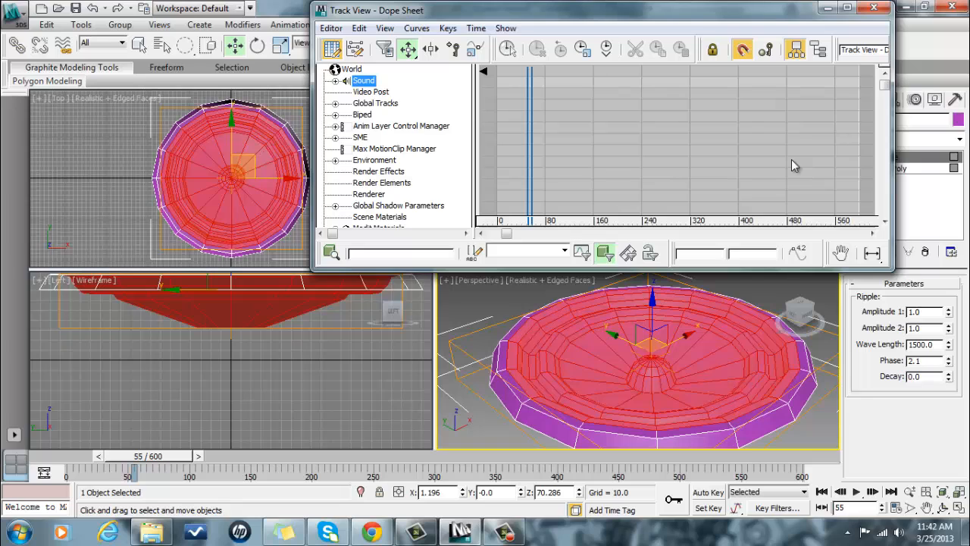
left_click(849, 9)
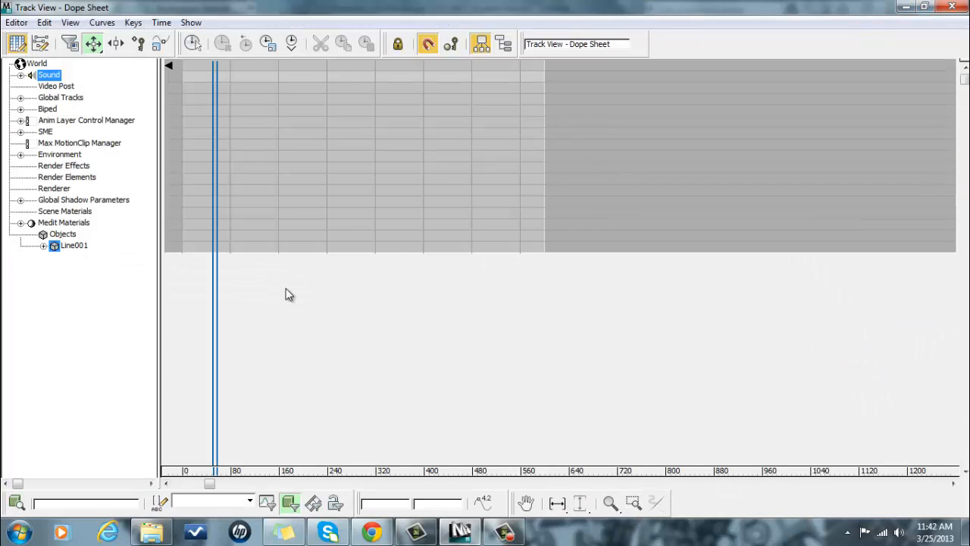
Step: Assign an AudioFloat controller to the Phase track of the Ripple under Line001's Modified Object
left_click(44, 246)
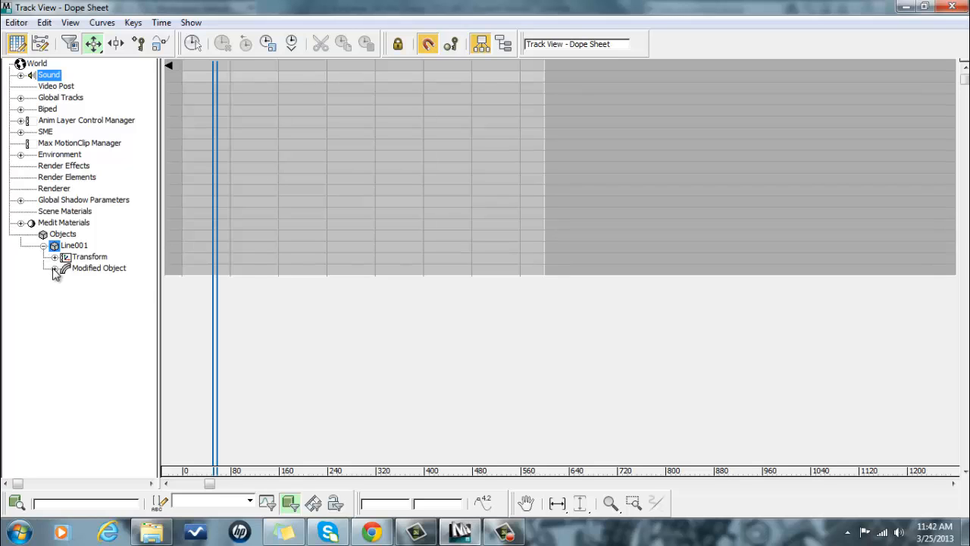
left_click(54, 269)
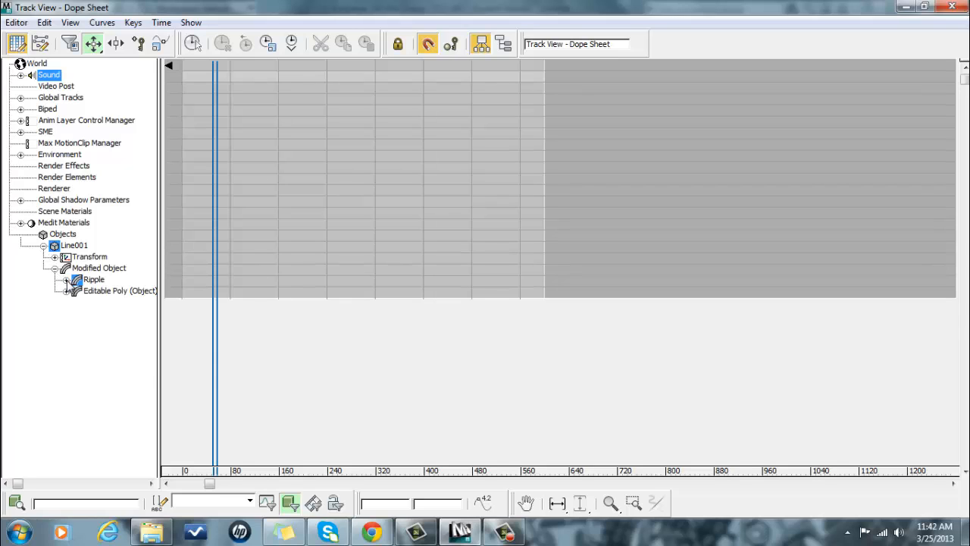
left_click(66, 280)
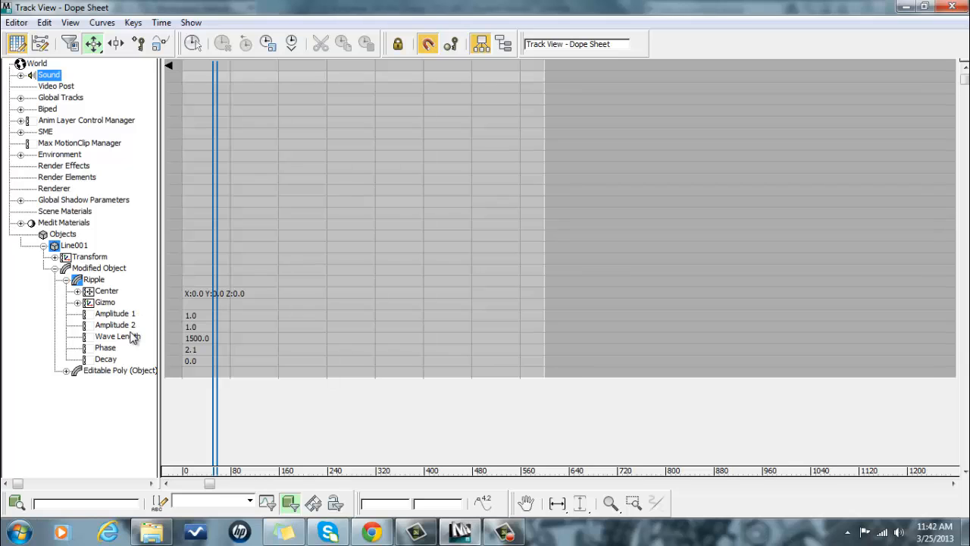
left_click(106, 349)
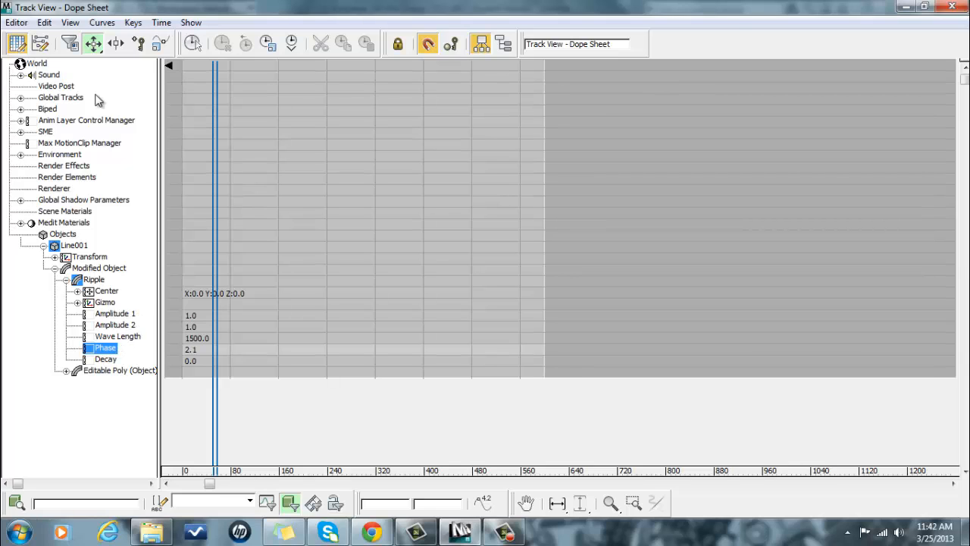
left_click(44, 23)
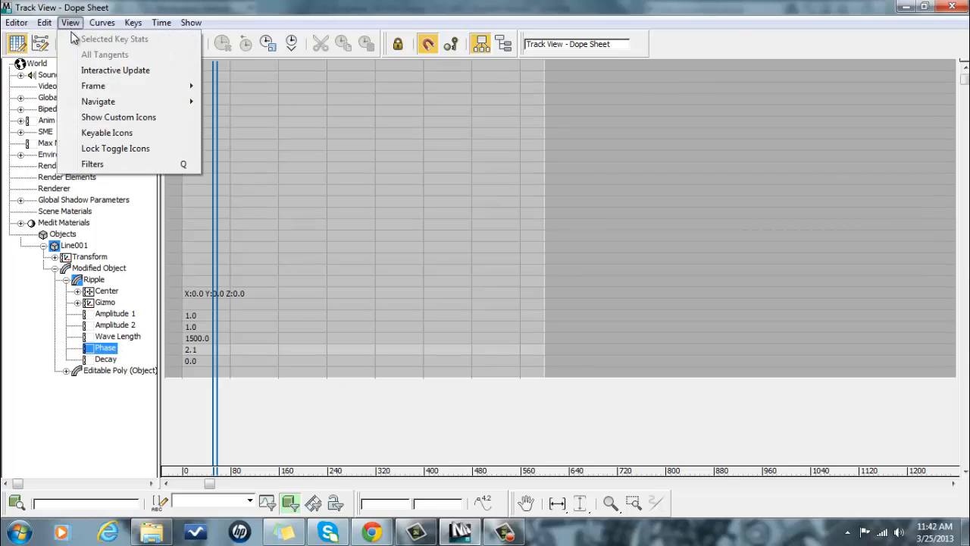
left_click(70, 23)
left_click(68, 24)
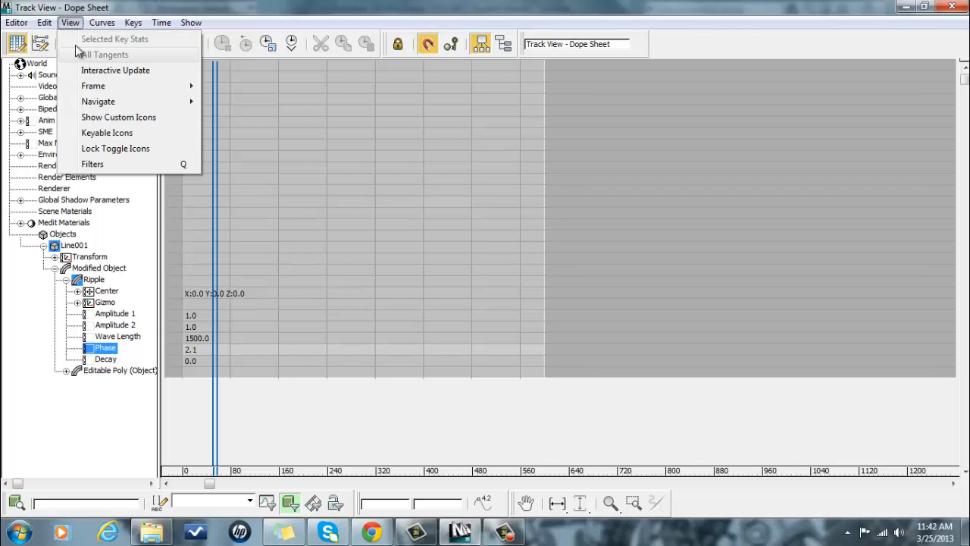
mouse_move(44, 23)
mouse_move(72, 106)
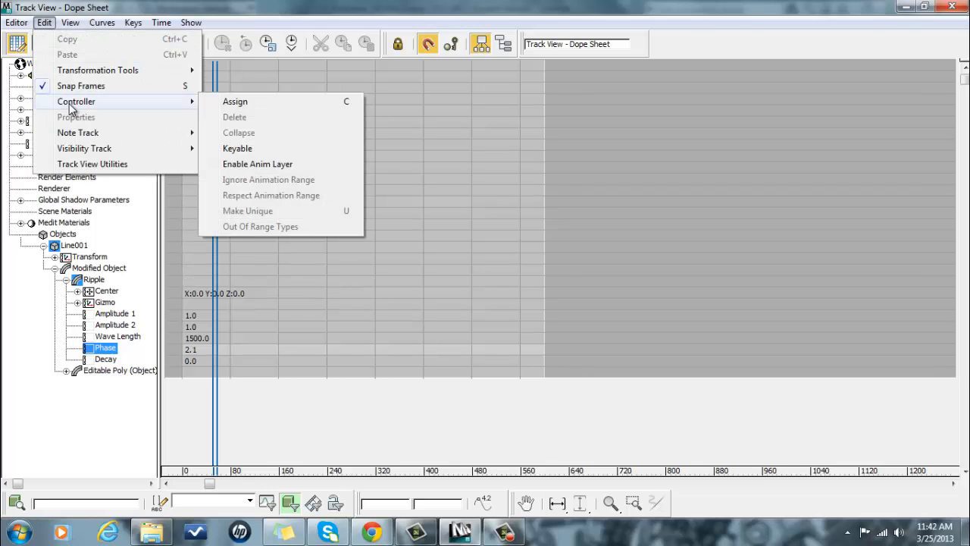
left_click(247, 101)
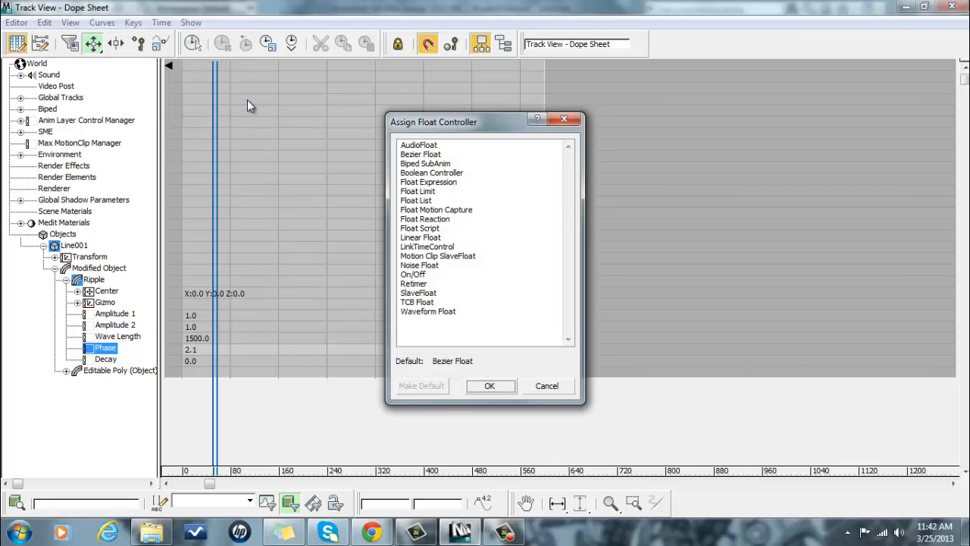
left_click(414, 145)
left_click(502, 383)
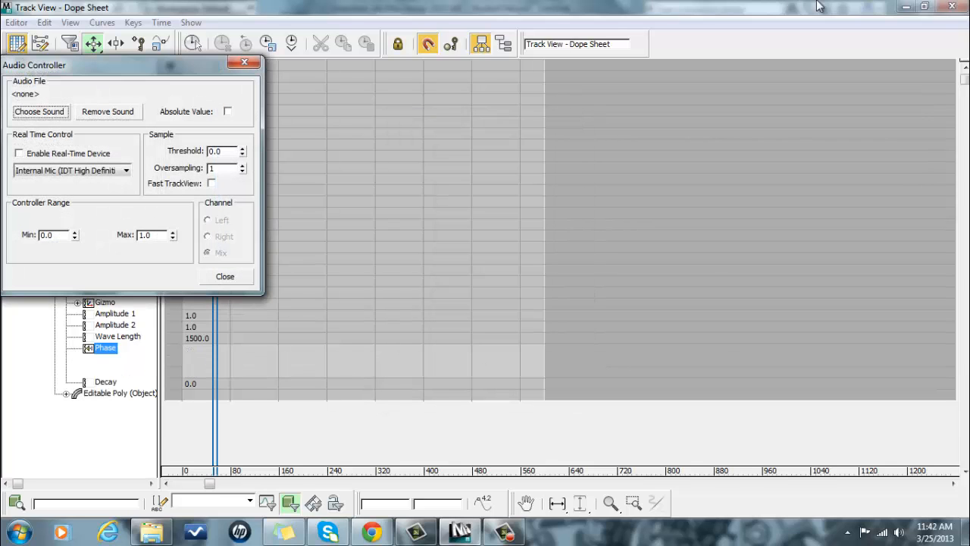
Step: Shrink the Dope Sheet to clear the viewports, choose 03_World_Hold_On.wav as the Audio Controller's sound, and play the animation
left_click(925, 6)
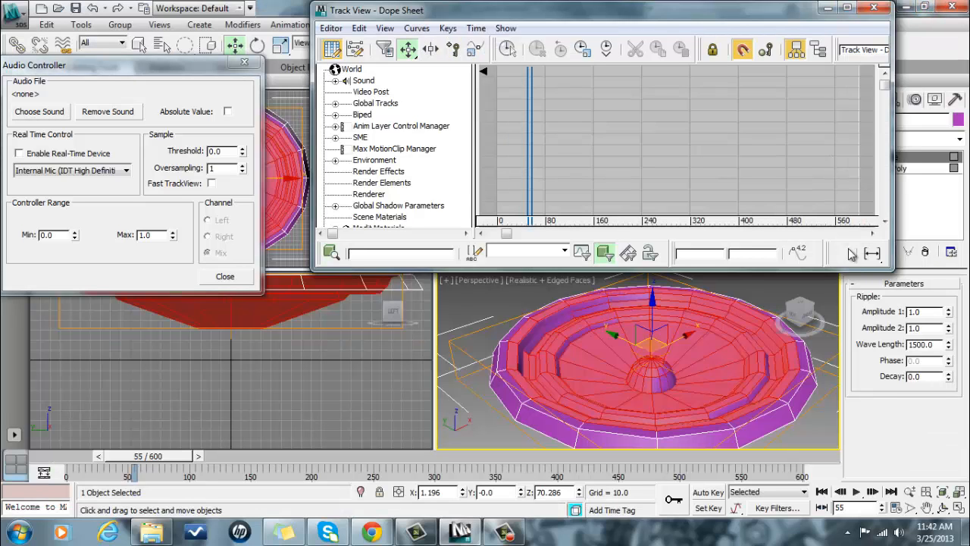
left_click_drag(854, 269, 931, 85)
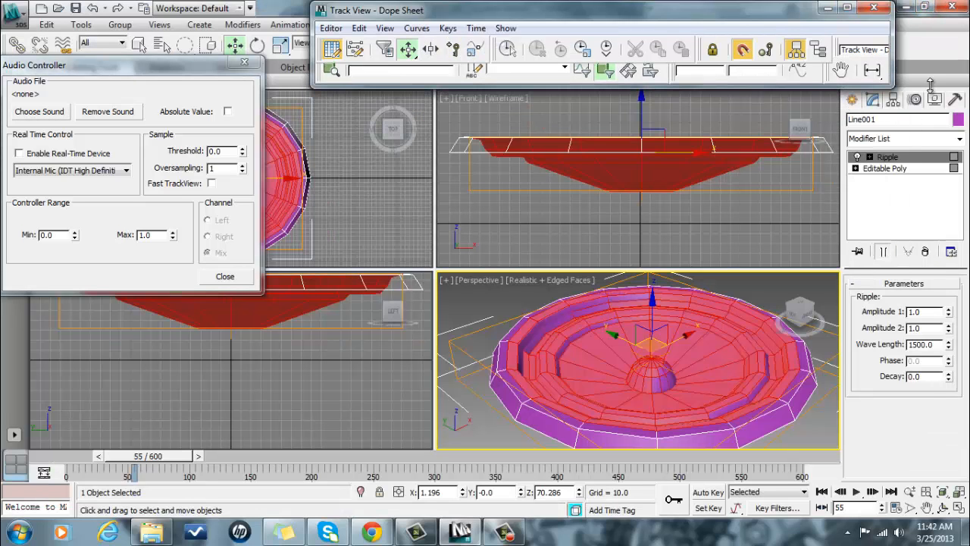
left_click(39, 111)
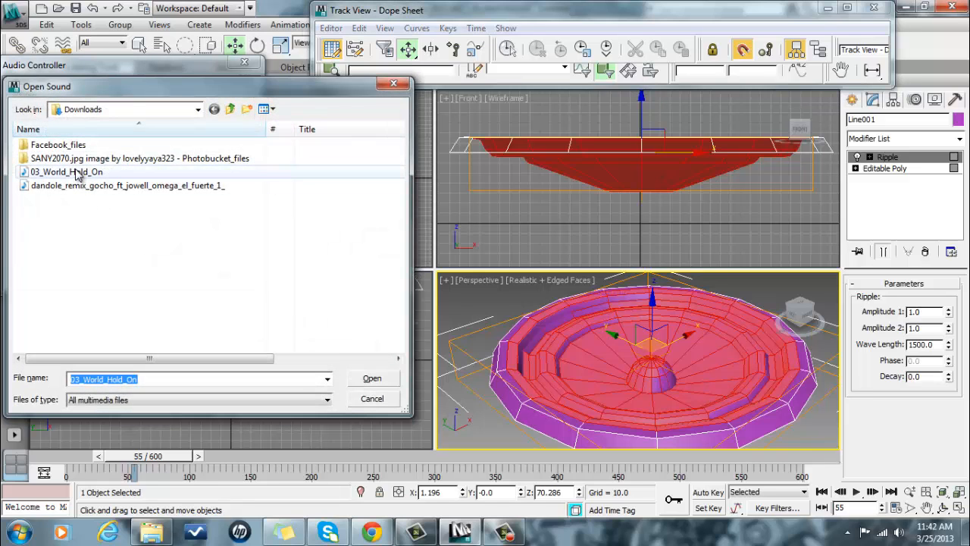
double_click(76, 173)
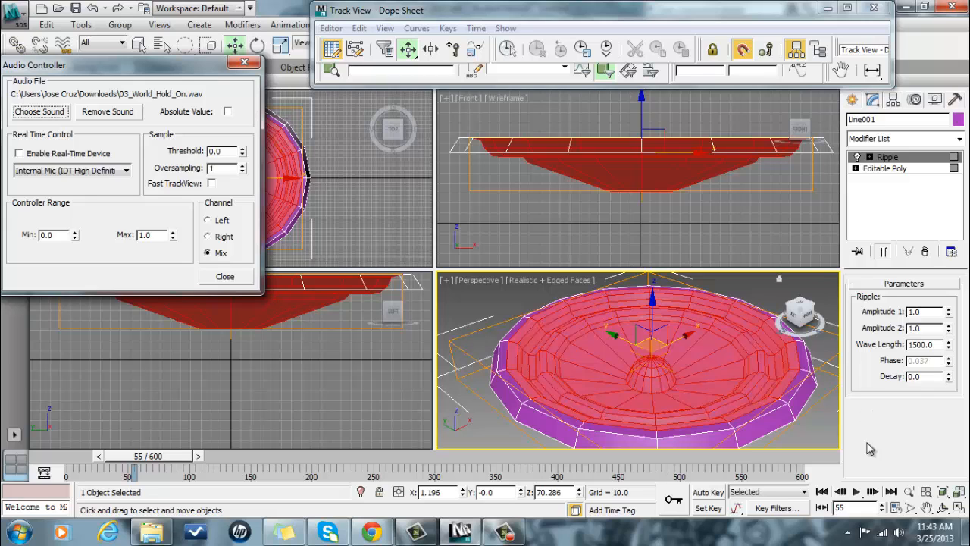
left_click(856, 493)
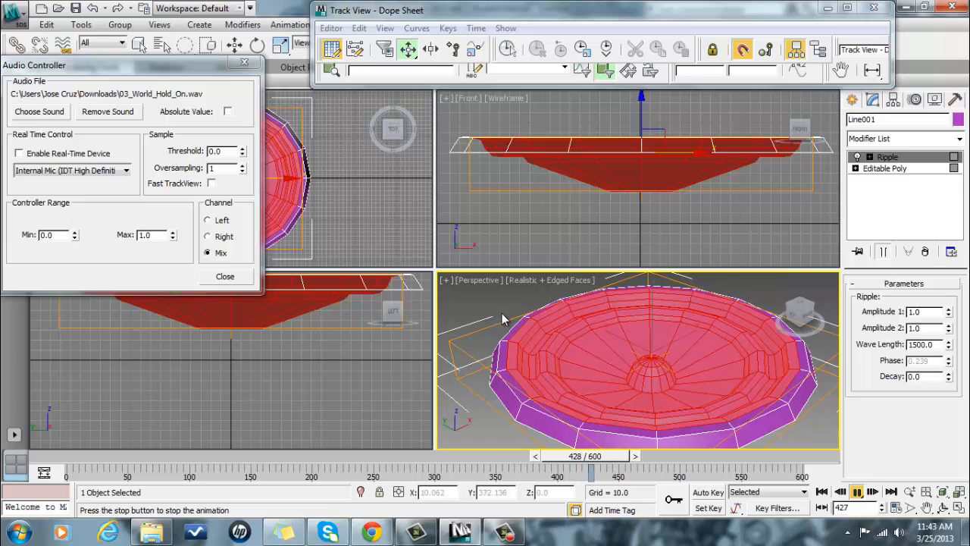
Step: Maximize the Perspective viewport, restart the animation playback and move the Audio Controller window clear of the dish
left_click(447, 281)
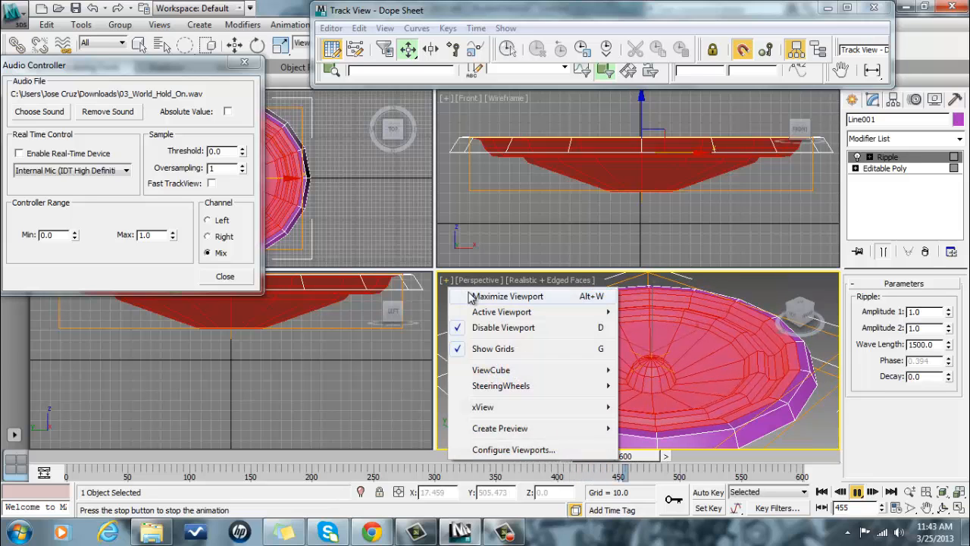
left_click(470, 297)
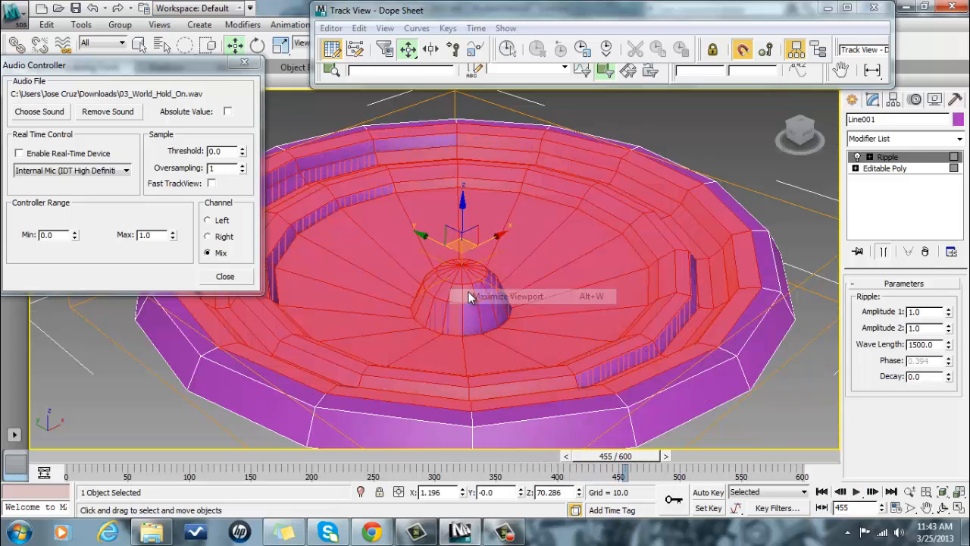
left_click(856, 492)
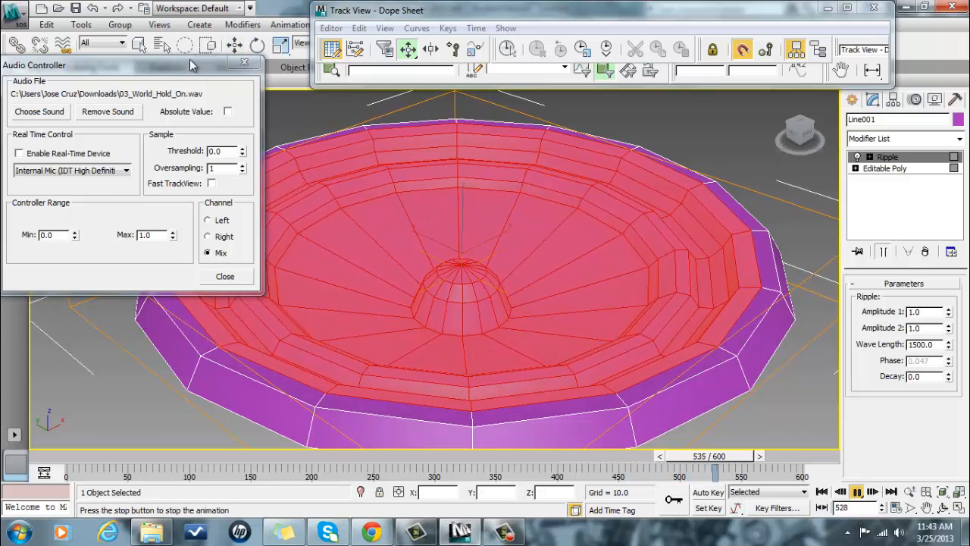
left_click_drag(190, 72, 183, 7)
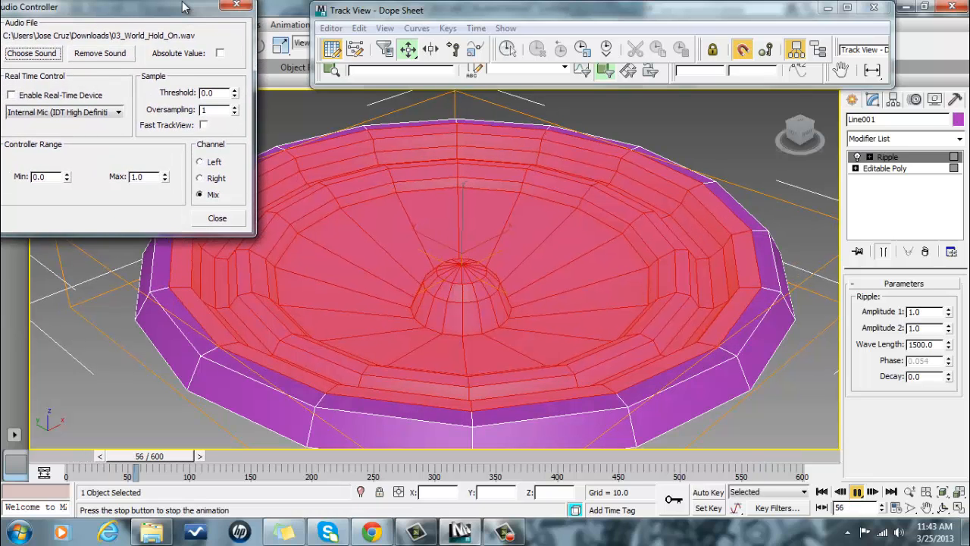
Step: Try different Max values for the Audio Controller's range during playback, up to 1.208 and down to 0.758
left_click(164, 174)
left_click(164, 174)
left_click(164, 174)
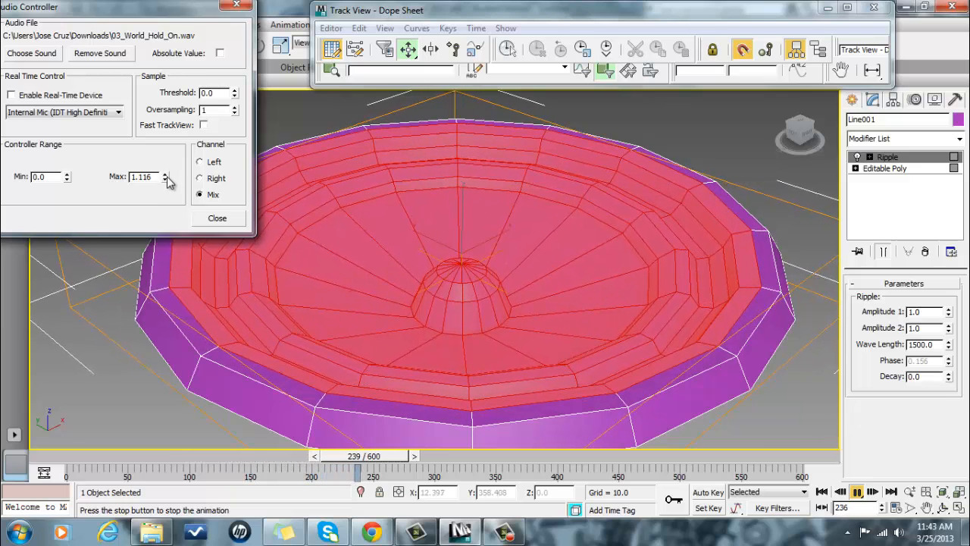
left_click(164, 175)
left_click(164, 176)
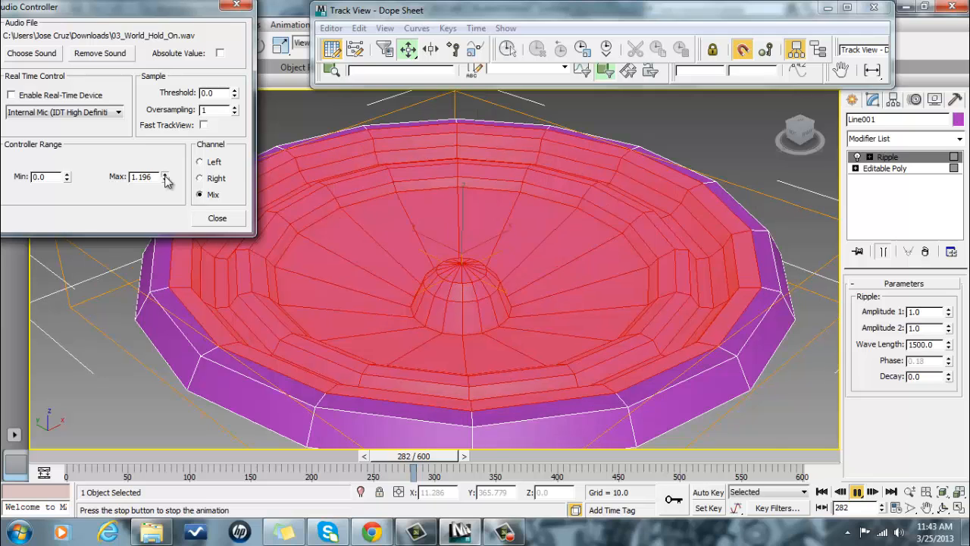
left_click(165, 180)
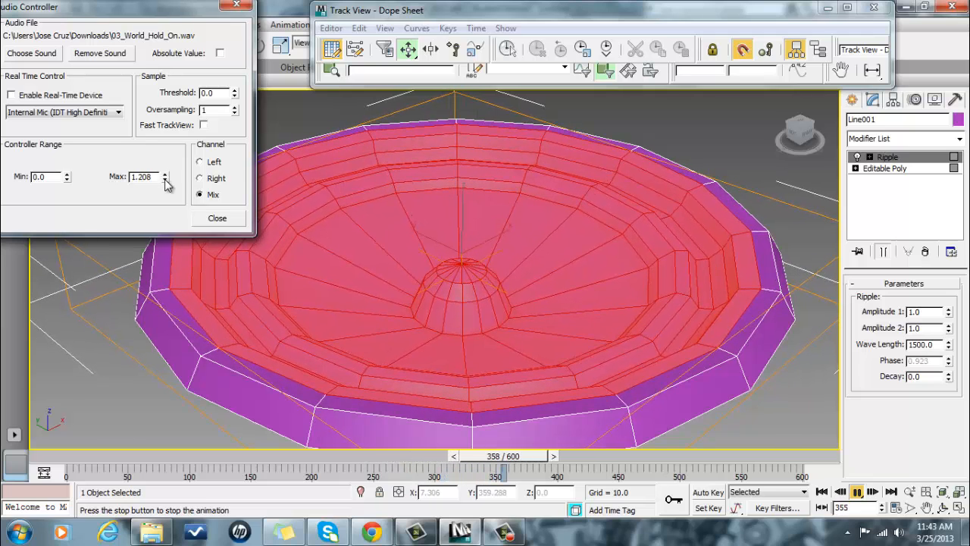
left_click(164, 180)
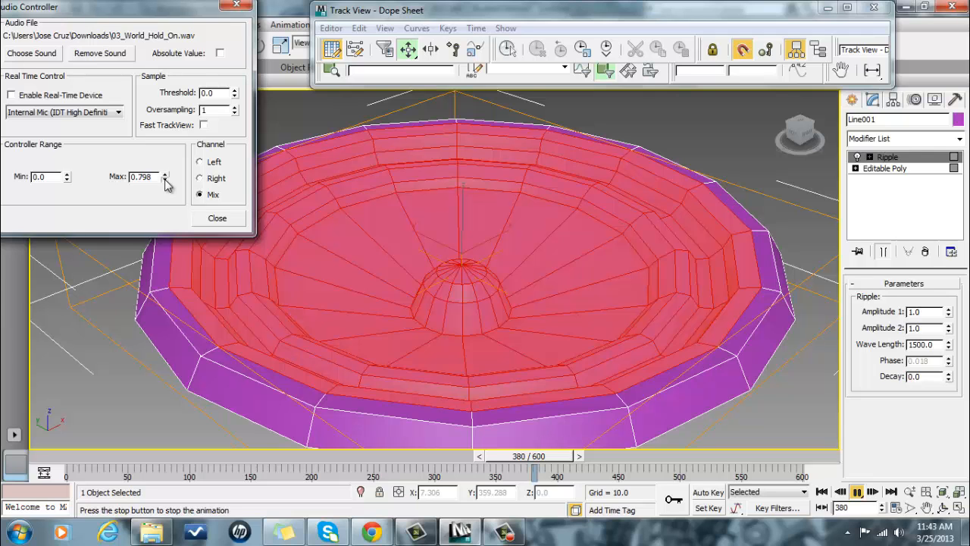
Step: Set the Max of the Audio Controller's range to -0.5 and move its window further off the dish
left_click(155, 180)
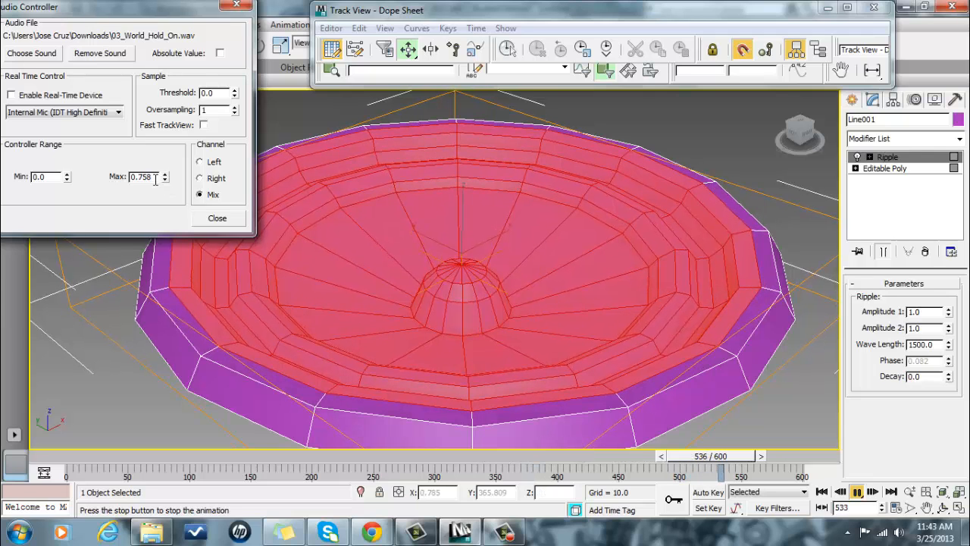
key("BackSpace")
key("BackSpace")
key("BackSpace")
key("BackSpace")
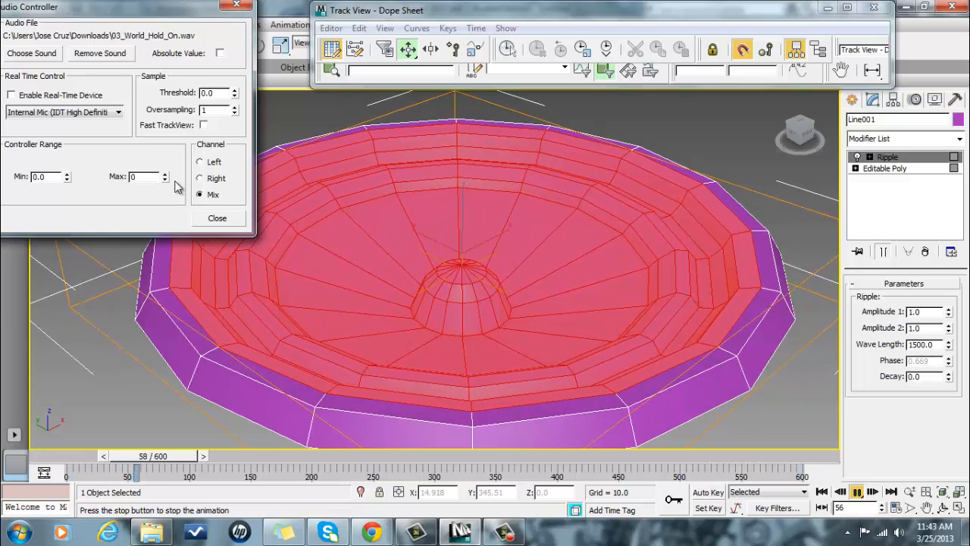
left_click(165, 180)
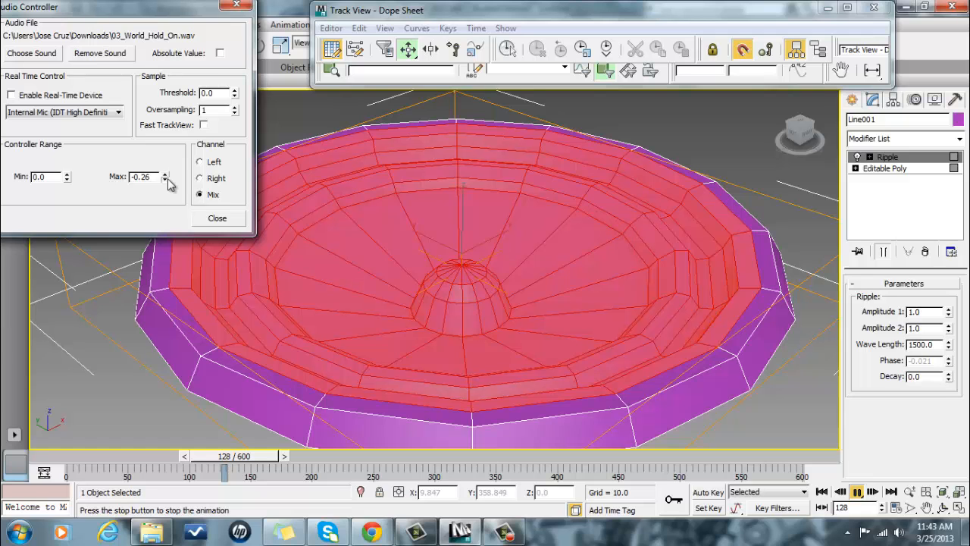
left_click(166, 179)
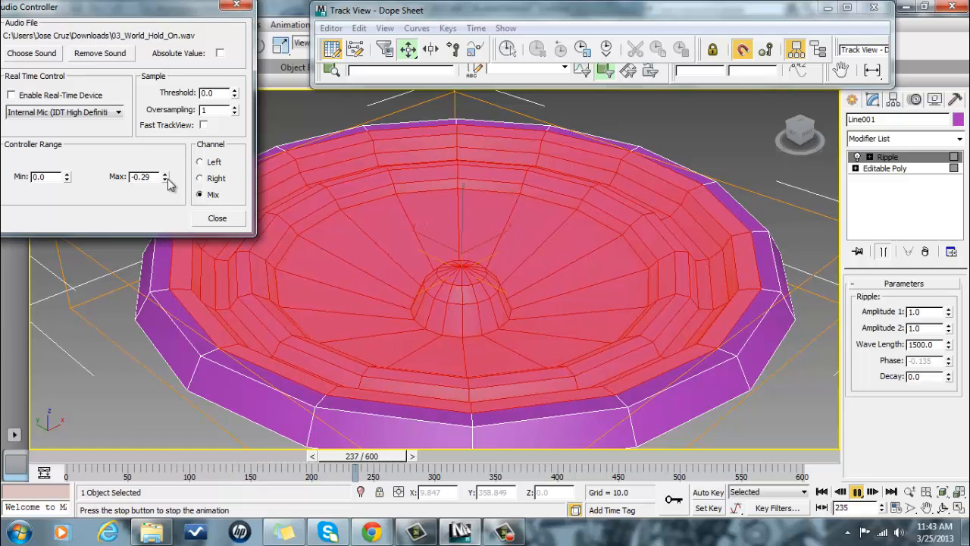
left_click(166, 180)
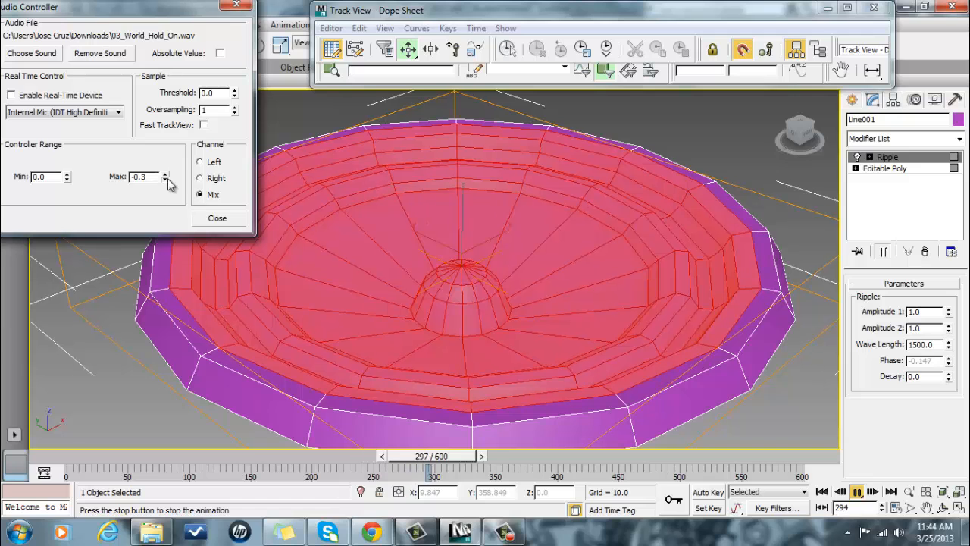
left_click(166, 180)
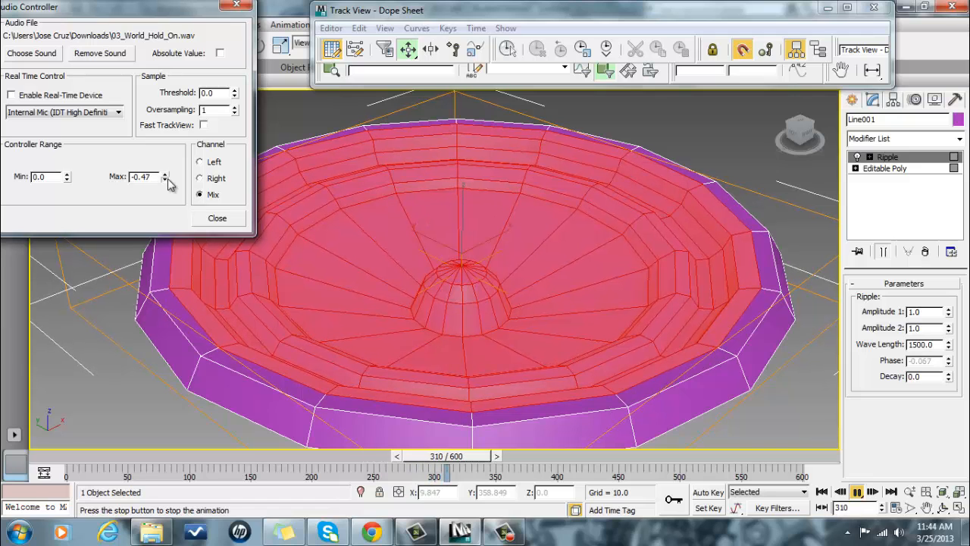
left_click(166, 180)
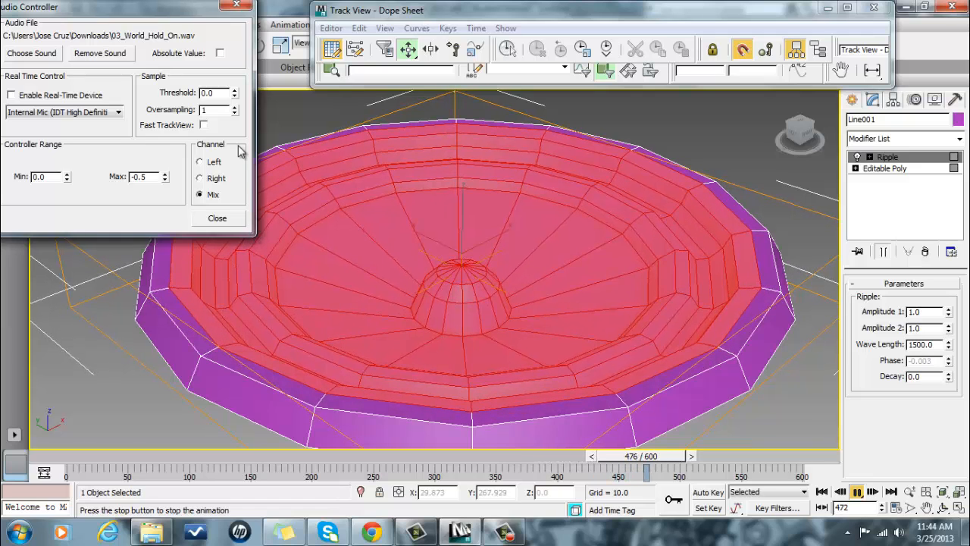
left_click_drag(159, 14, 55, 3)
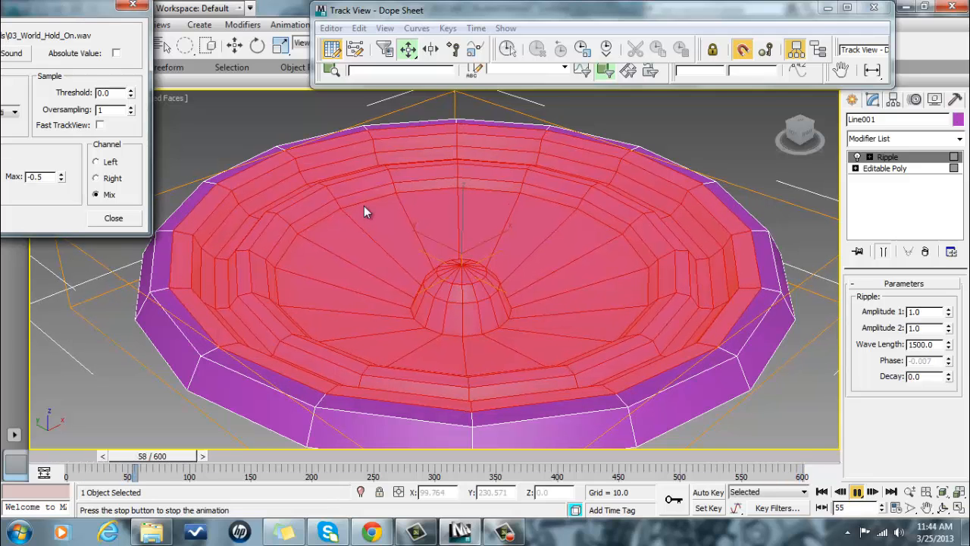
Step: Set both Amplitude 1 and Amplitude 2 of Line001's Ripple modifier to 3.0
left_click(931, 314)
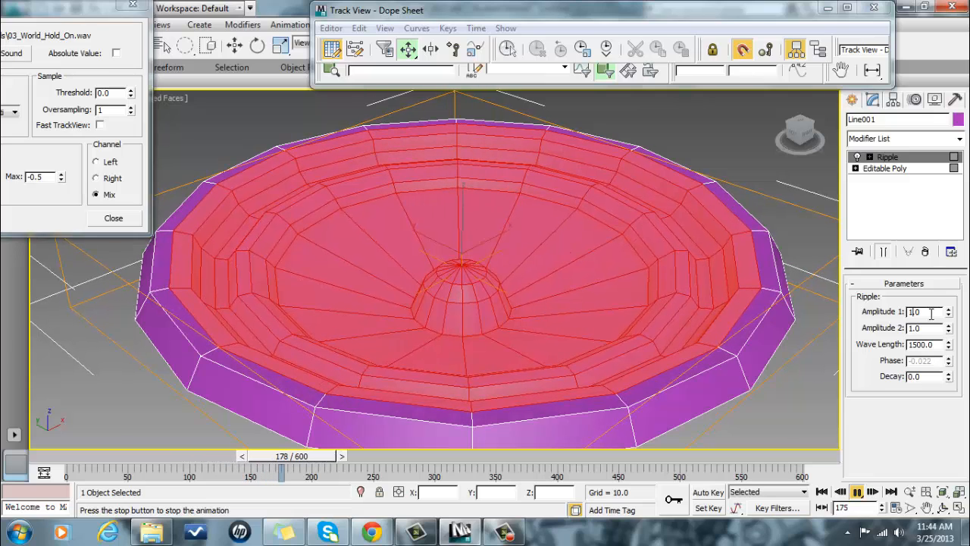
type("3")
key("Return")
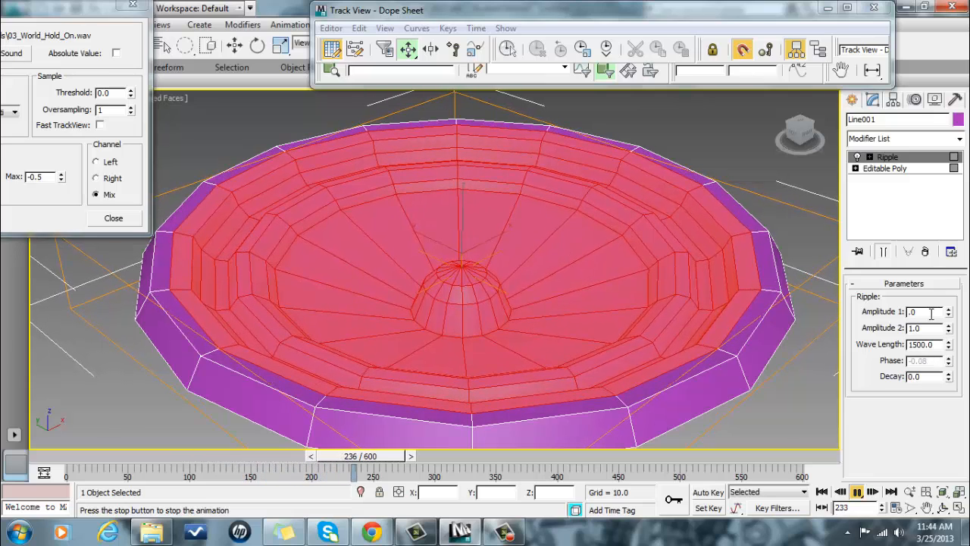
key("Tab")
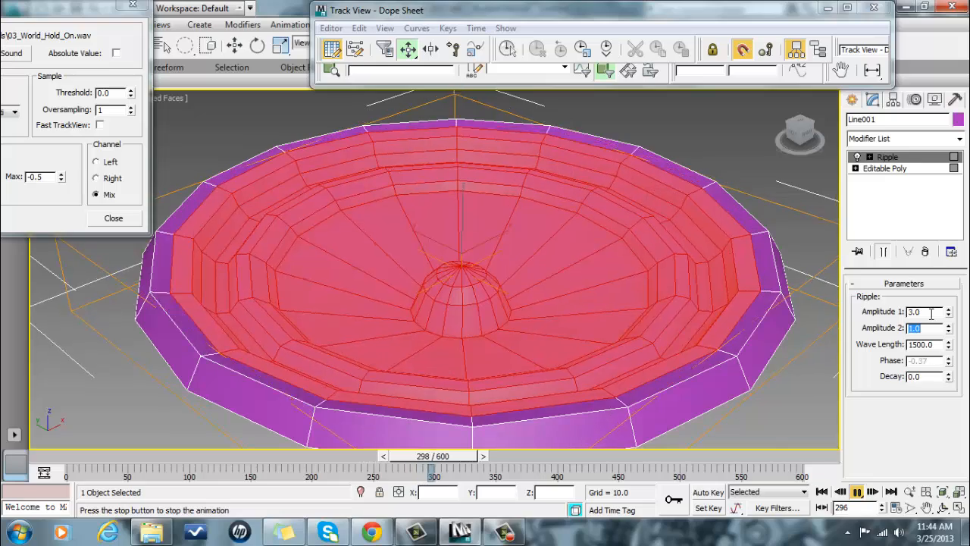
type("3.")
key("Return")
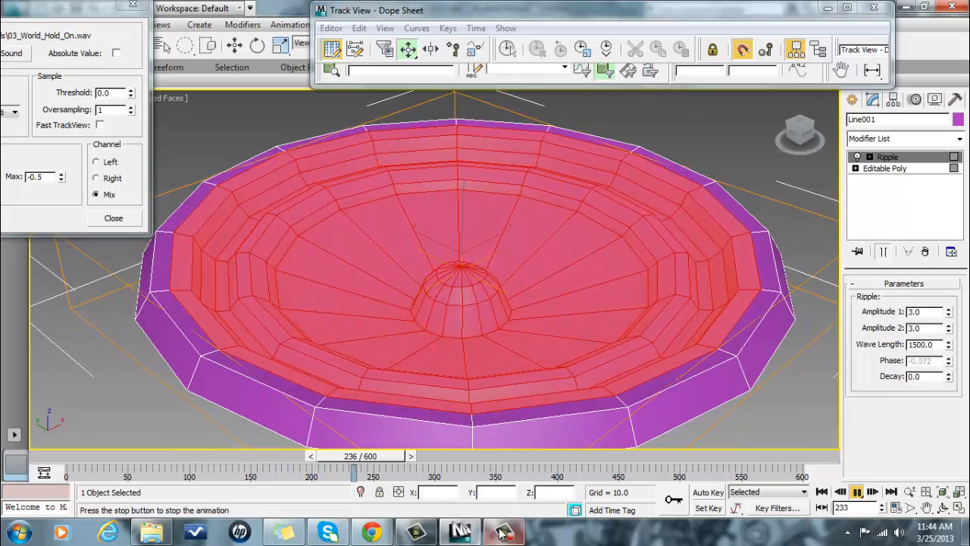
mouse_move(504, 532)
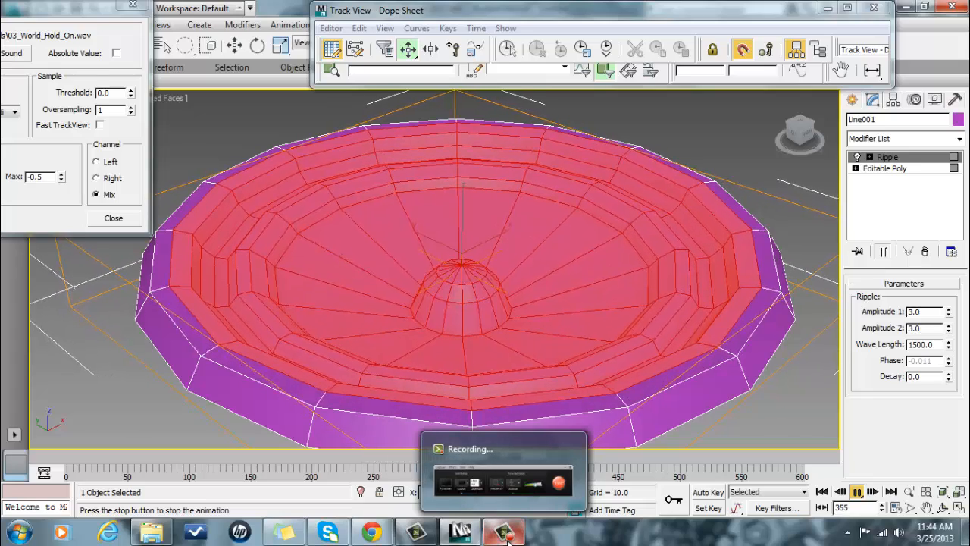
left_click(504, 532)
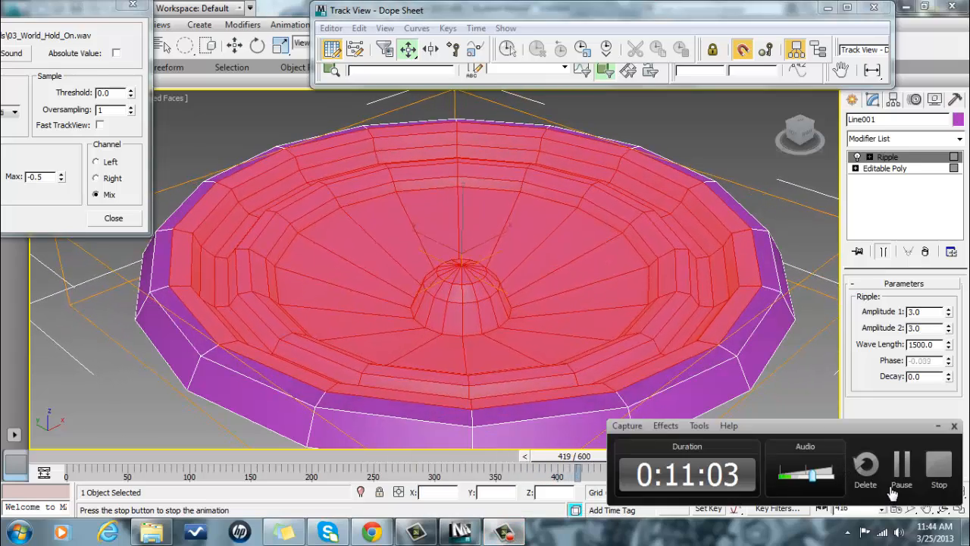
left_click(639, 427)
left_click(672, 318)
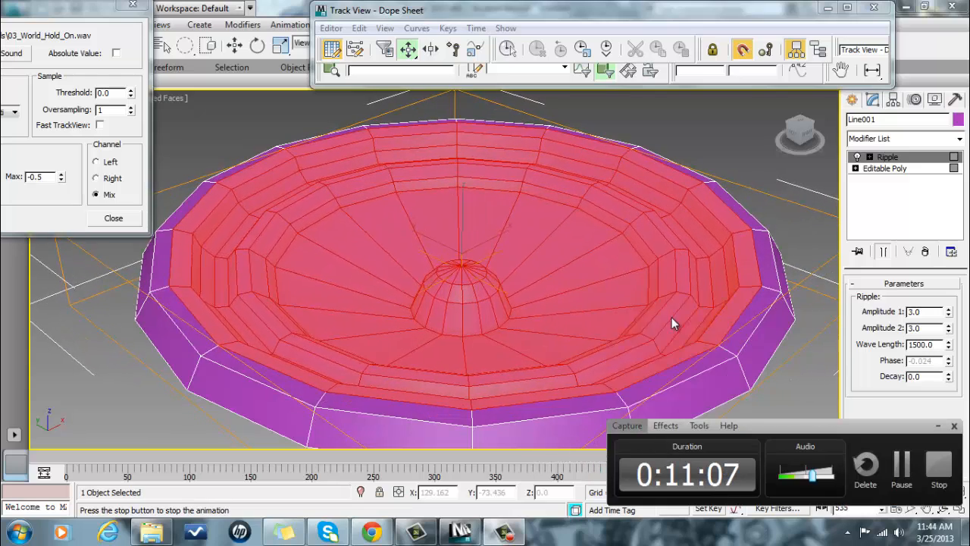